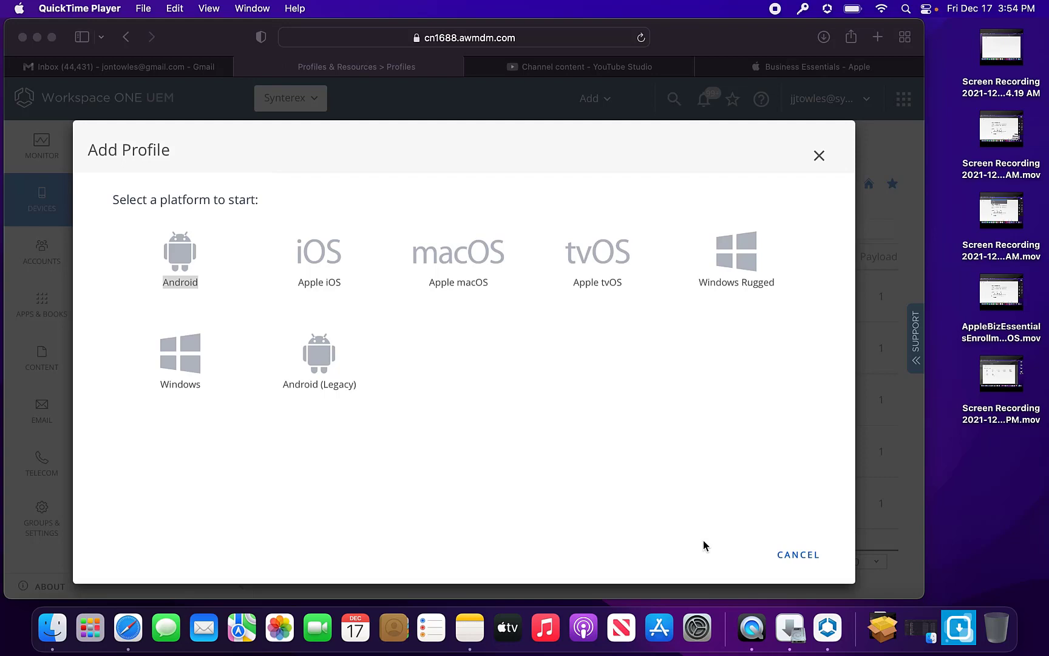
Create an Apple macOS device profile and name it 'MacOS Disk Utility' in General settings.
{"action": "left_click", "coordinate": [478, 252]}
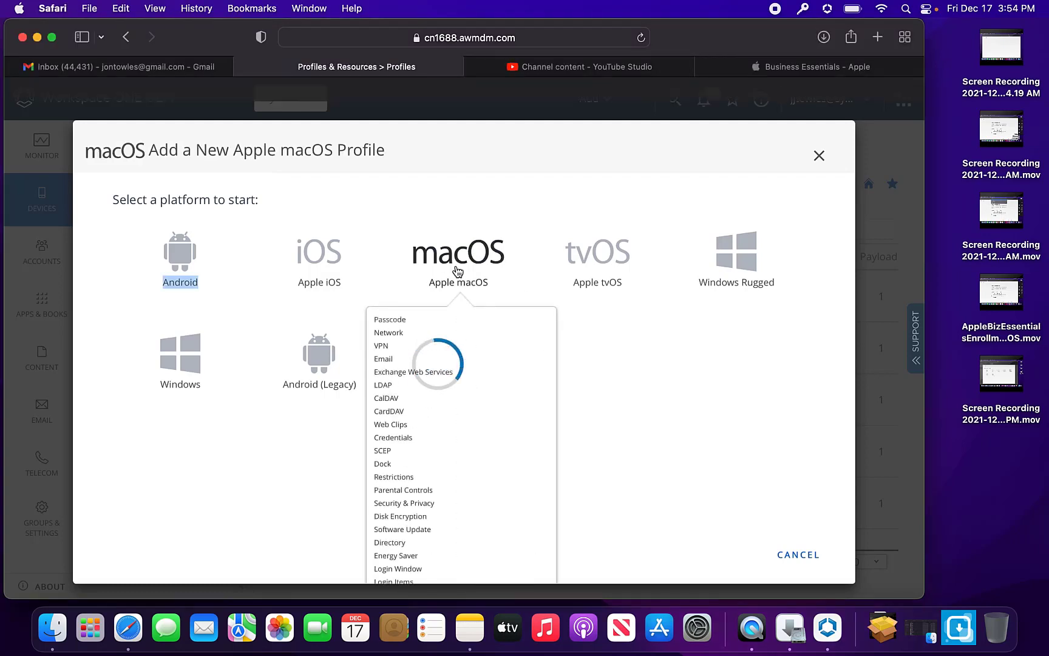
{"action": "left_click", "coordinate": [313, 258]}
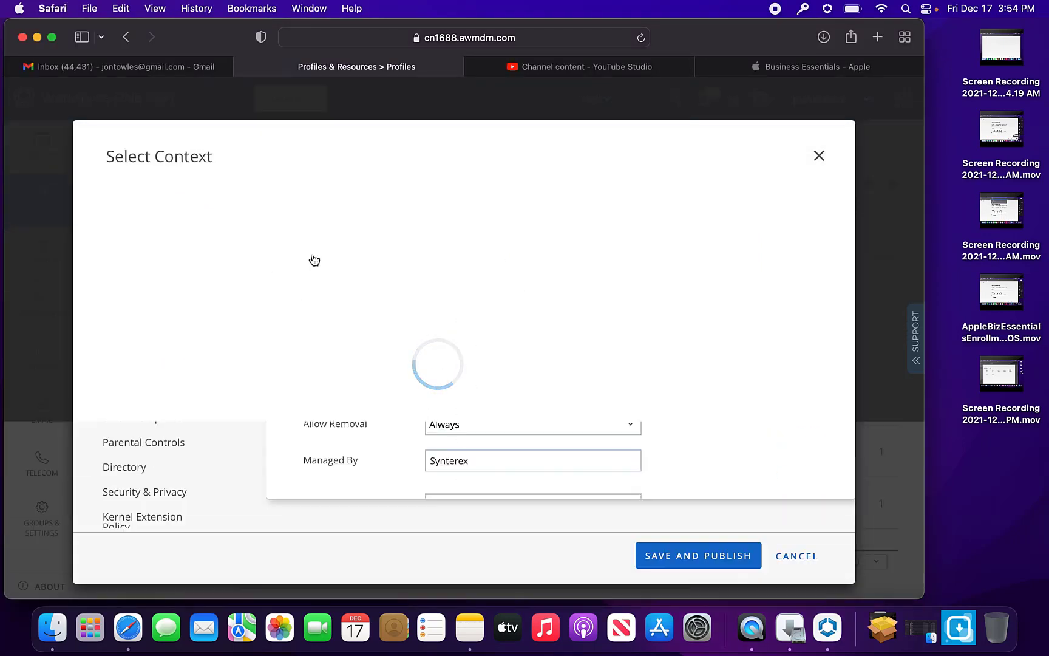
{"action": "left_click", "coordinate": [438, 247]}
{"action": "type", "text": "MacOS"}
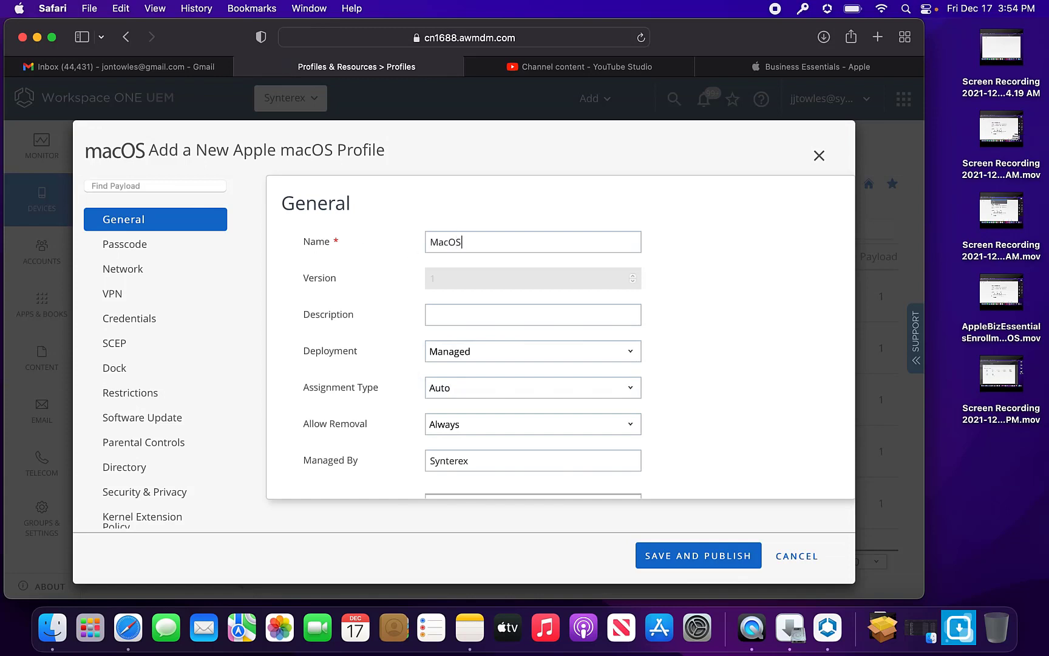
{"action": "type", "text": " Disk Utility"}
{"action": "scroll", "coordinate": [169, 368], "scroll_direction": "down", "scroll_amount": 1}
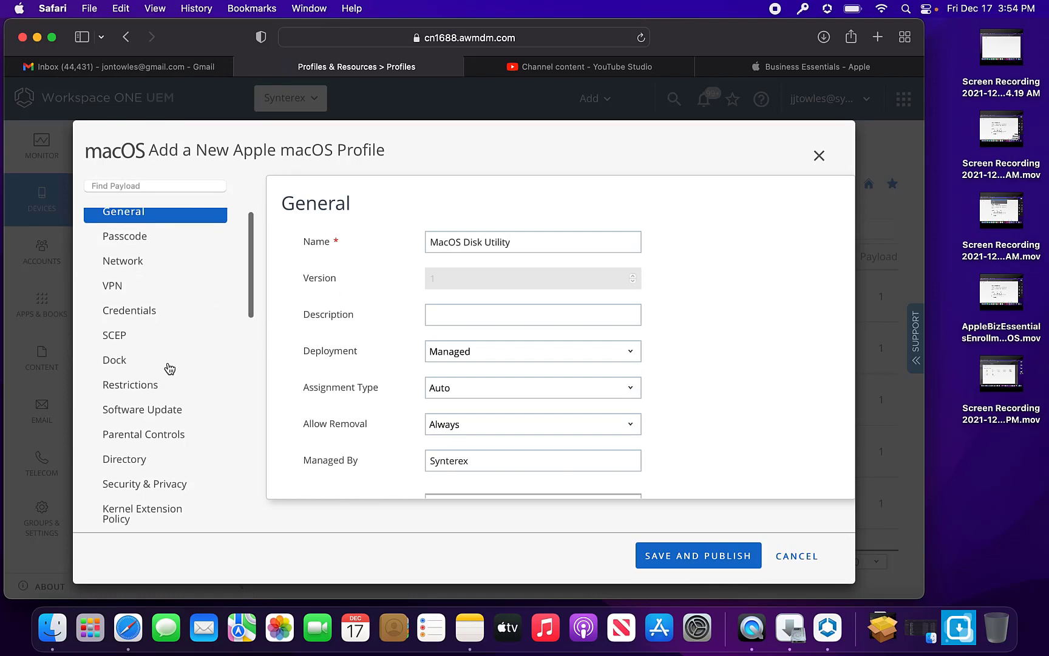
{"action": "scroll", "coordinate": [169, 368], "scroll_direction": "down", "scroll_amount": 2}
{"action": "scroll", "coordinate": [170, 368], "scroll_direction": "down", "scroll_amount": 15}
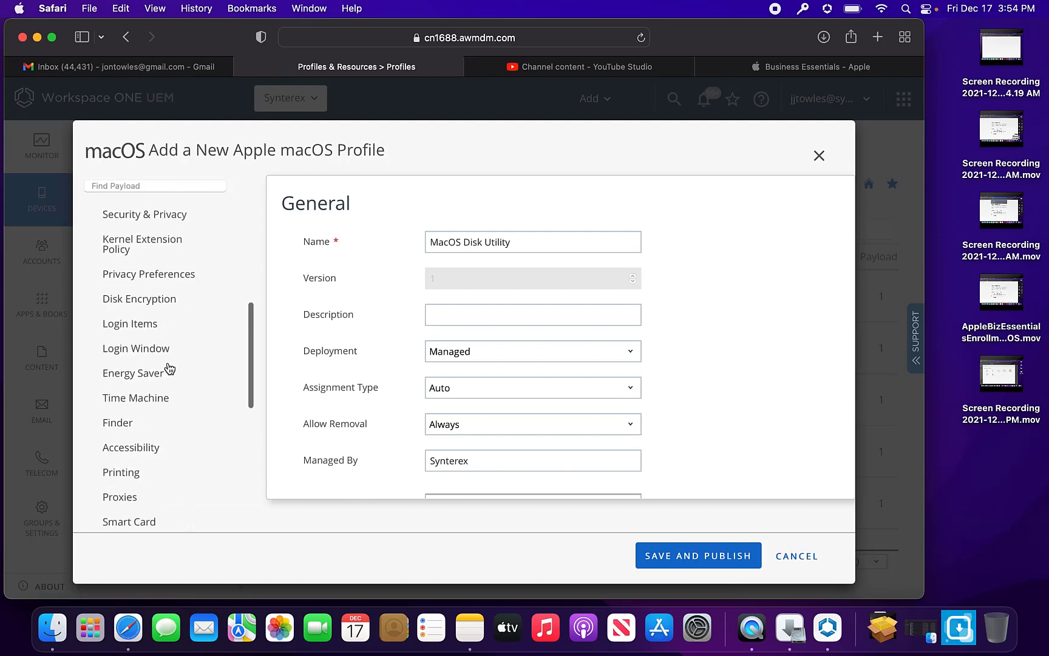
{"action": "scroll", "coordinate": [169, 368], "scroll_direction": "down", "scroll_amount": 3}
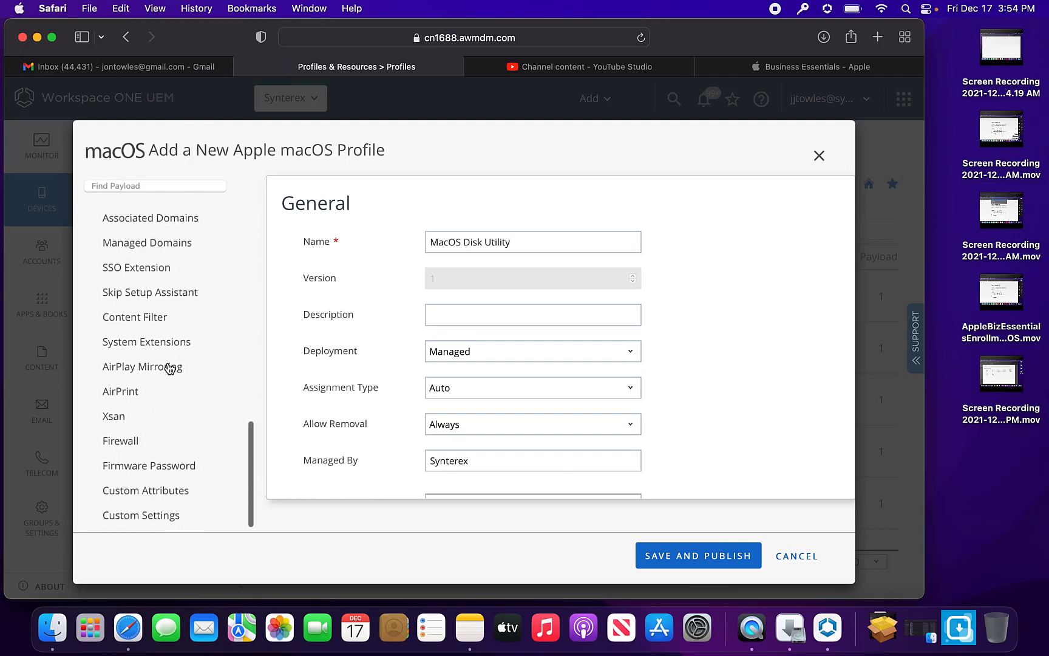
Add an allowed system extension row with team identifier S2ZMFGQM93 copied from Notes.
{"action": "left_click", "coordinate": [172, 342]}
{"action": "left_click", "coordinate": [513, 348]}
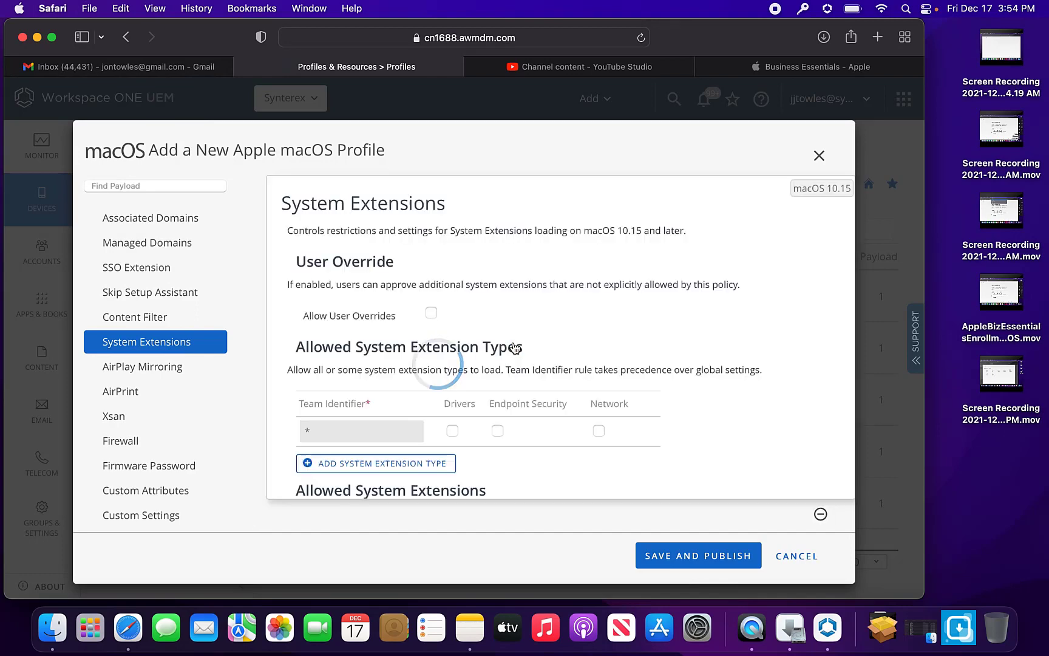
{"action": "scroll", "coordinate": [445, 320], "scroll_direction": "down", "scroll_amount": 4}
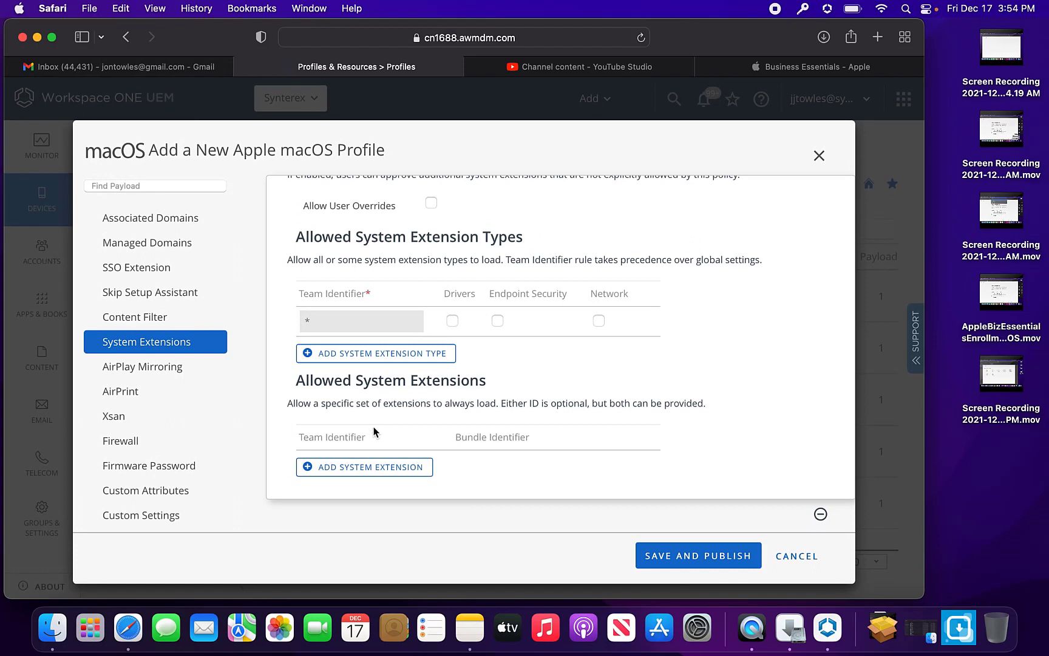
{"action": "left_click", "coordinate": [395, 469]}
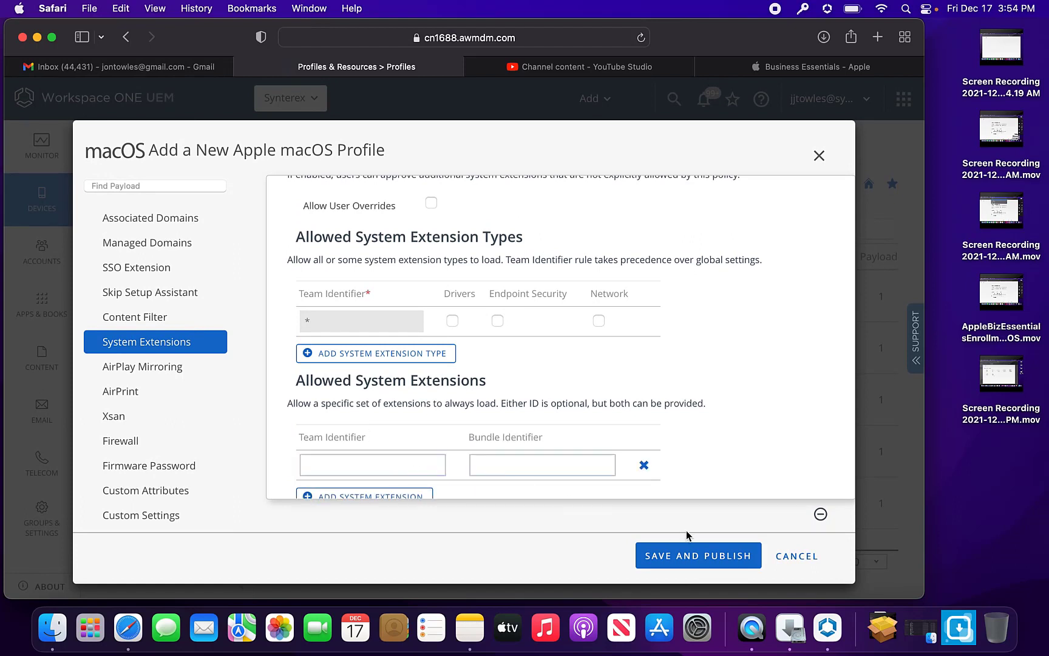
{"action": "left_click", "coordinate": [470, 627]}
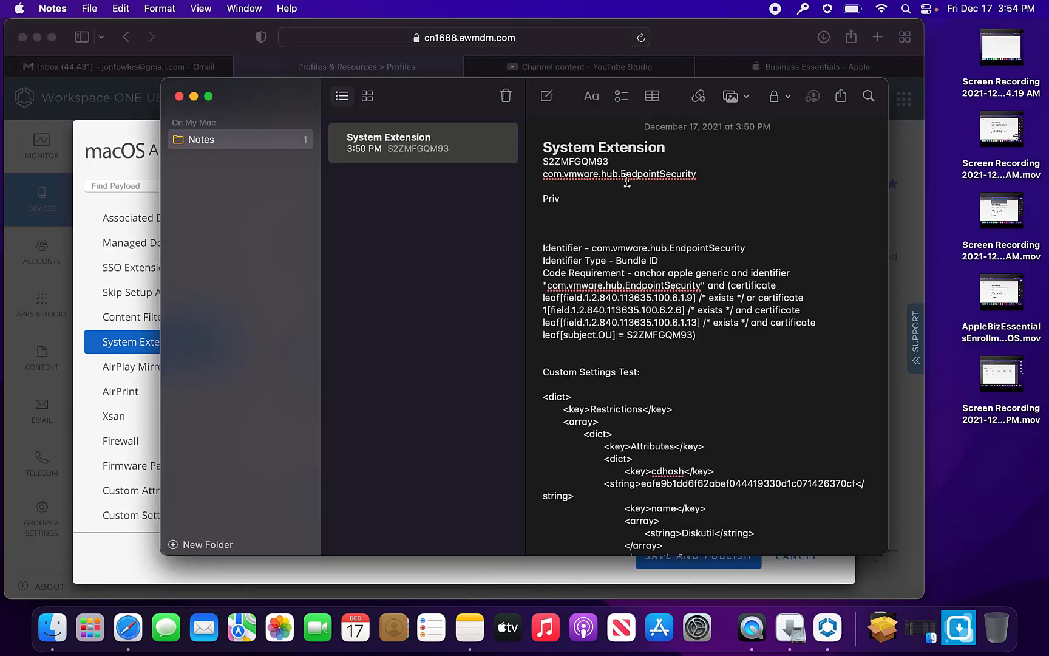
{"action": "left_click_drag", "start_coordinate": [613, 163], "coordinate": [525, 163]}
{"action": "key", "text": "super+c"}
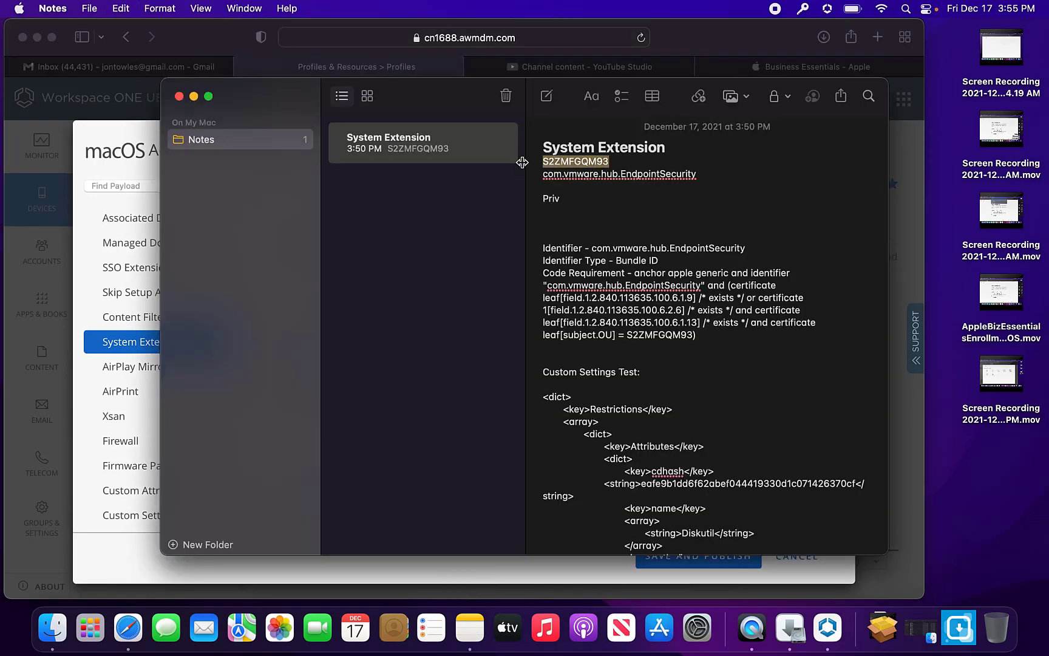
{"action": "key", "text": "super+Tab"}
{"action": "left_click", "coordinate": [386, 466]}
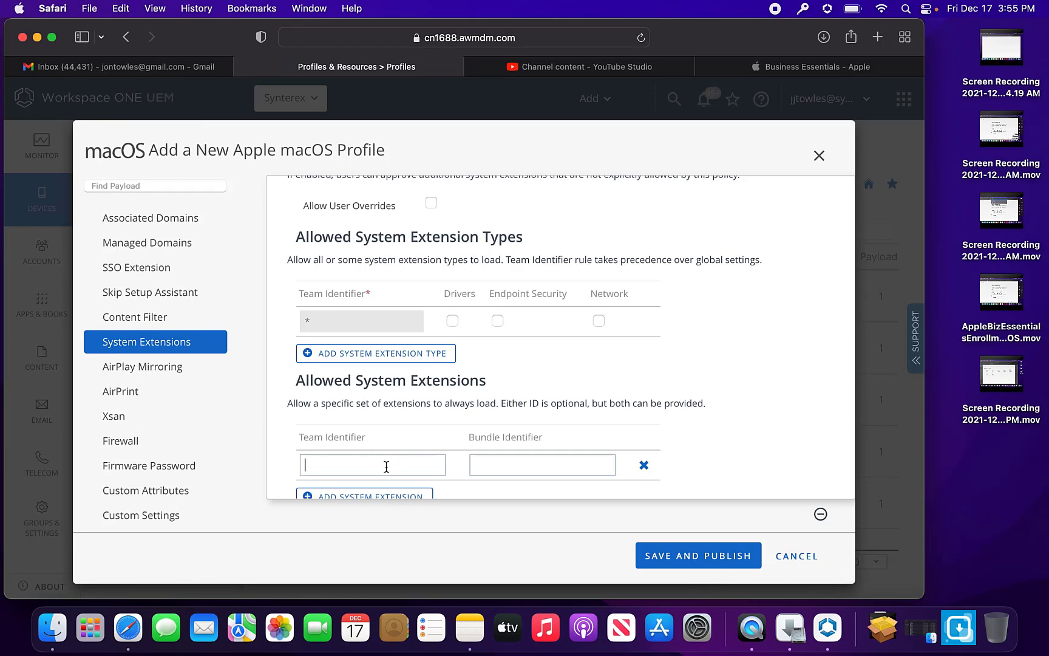
{"action": "key", "text": "super+v"}
Paste com.vmware.hub.EndpointSecurity from Notes as the allowed extension's bundle identifier.
{"action": "key", "text": "super+Tab"}
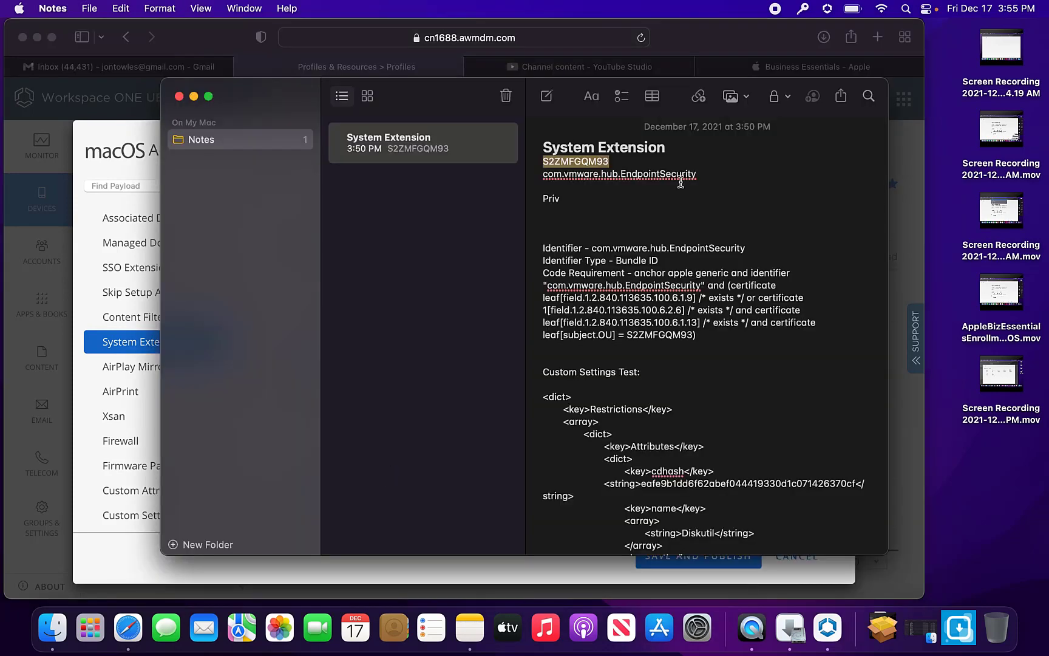
{"action": "left_click_drag", "start_coordinate": [708, 172], "coordinate": [538, 175]}
{"action": "key", "text": "super+c"}
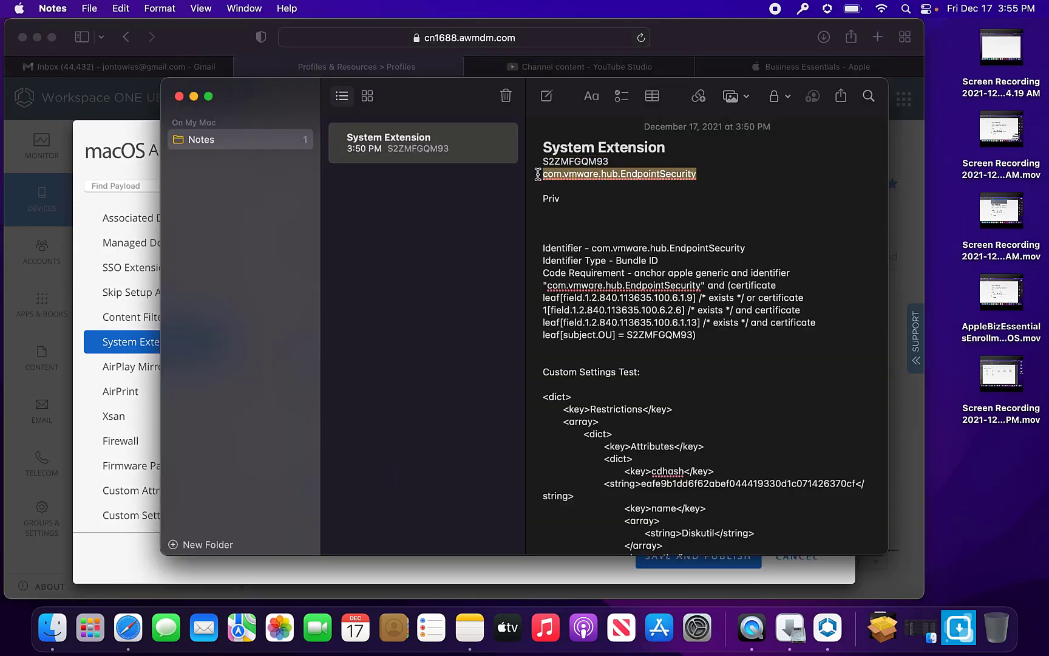
{"action": "key", "text": "super+Tab"}
{"action": "left_click", "coordinate": [552, 464]}
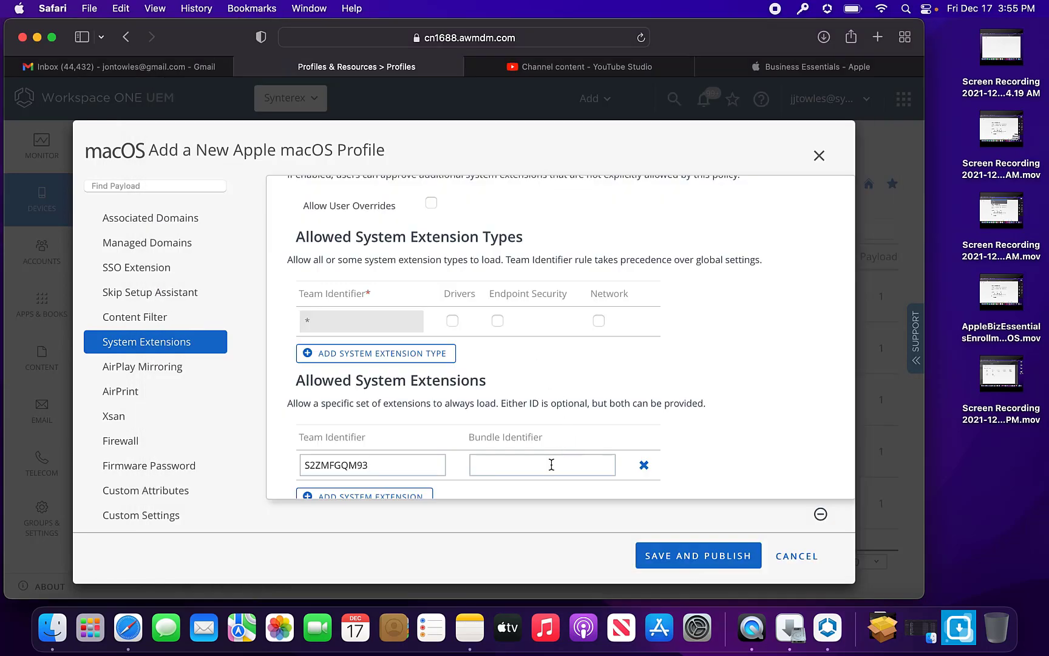
{"action": "key", "text": "super+v"}
{"action": "key", "text": "super+a"}
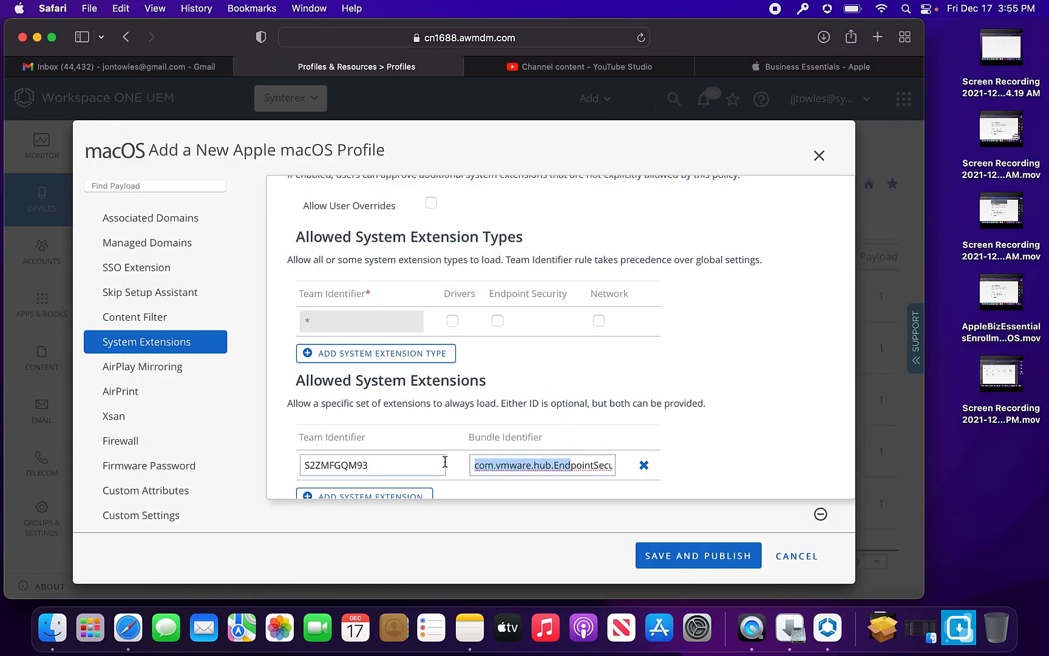
{"action": "left_click", "coordinate": [386, 462]}
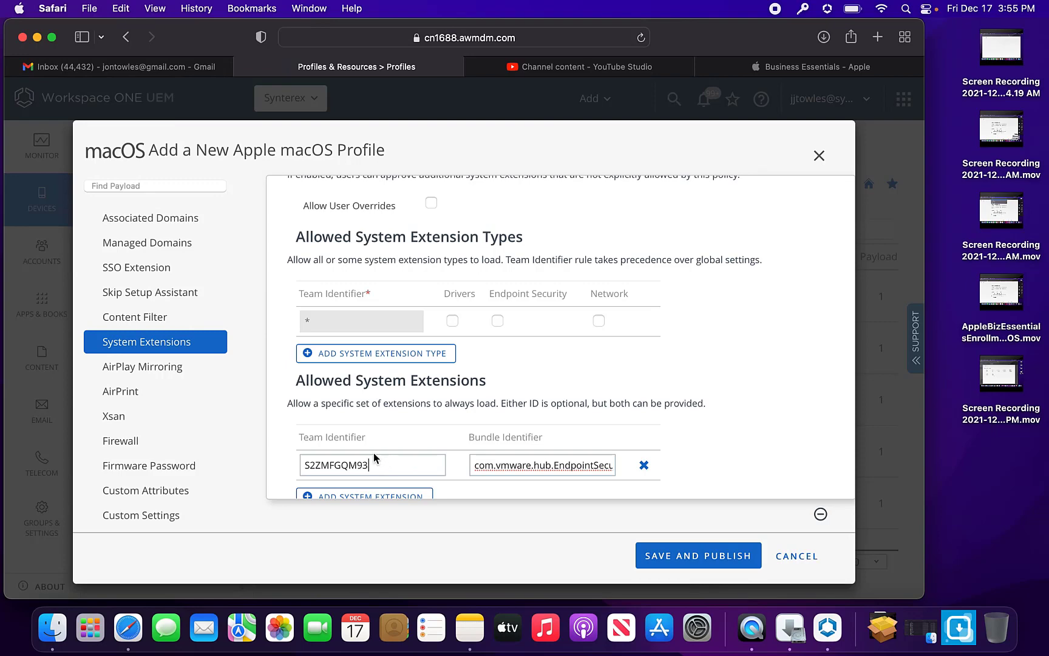
{"action": "scroll", "coordinate": [185, 418], "scroll_direction": "down", "scroll_amount": 1}
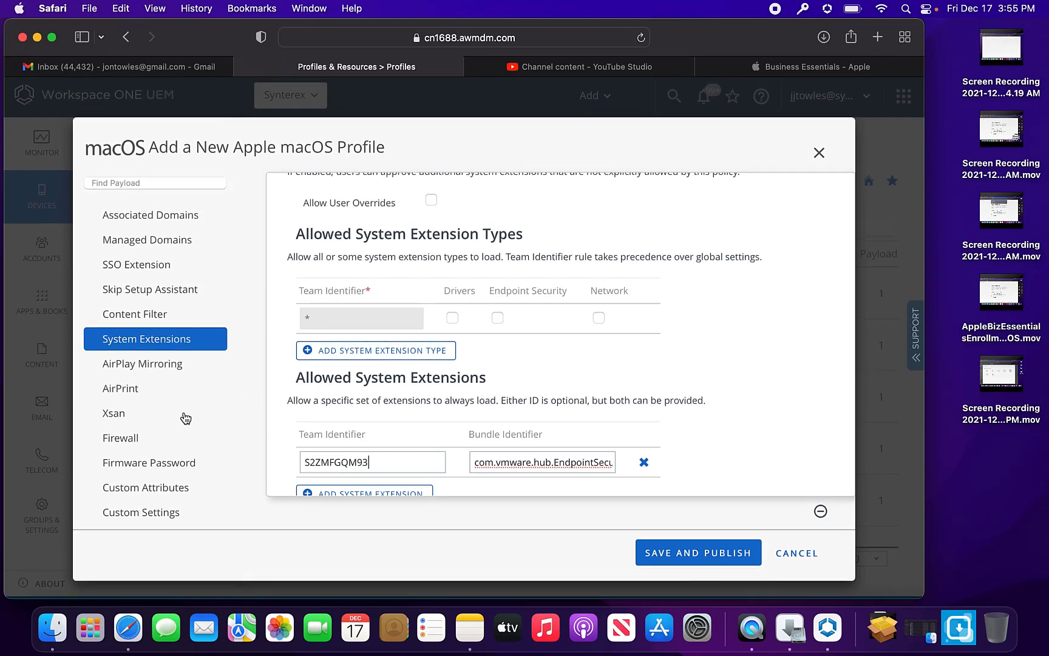
{"action": "scroll", "coordinate": [185, 418], "scroll_direction": "up", "scroll_amount": 5}
{"action": "scroll", "coordinate": [184, 417], "scroll_direction": "up", "scroll_amount": 5}
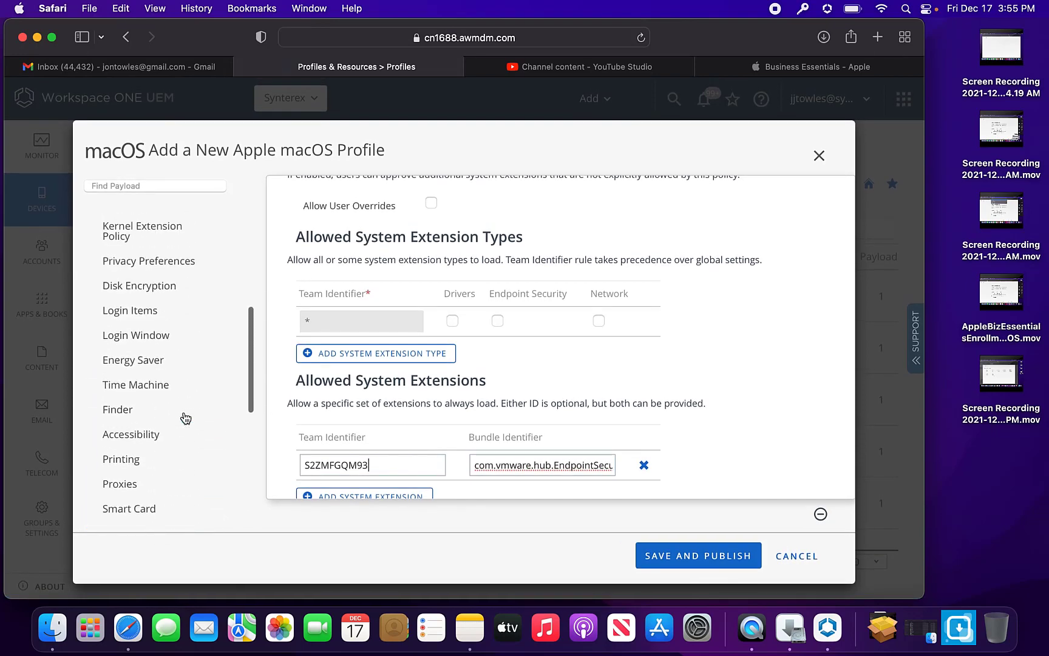
Add a Privacy Preferences app with Bundle ID com.vmware.hub.EndpointSecurity.
{"action": "left_click", "coordinate": [181, 269]}
{"action": "left_click", "coordinate": [505, 357]}
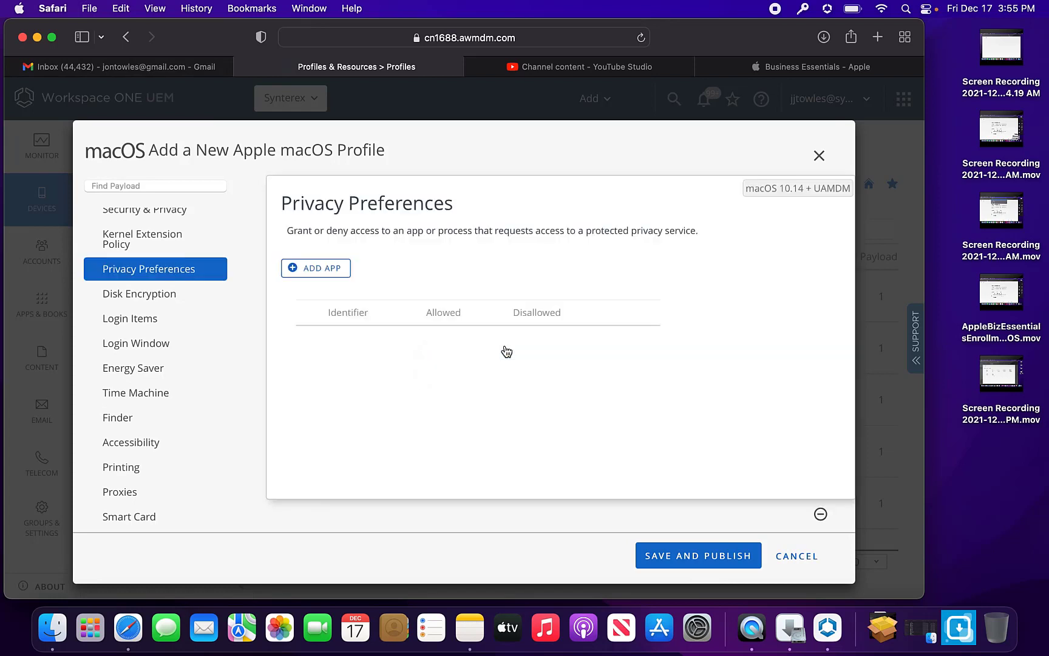
{"action": "left_click", "coordinate": [312, 271]}
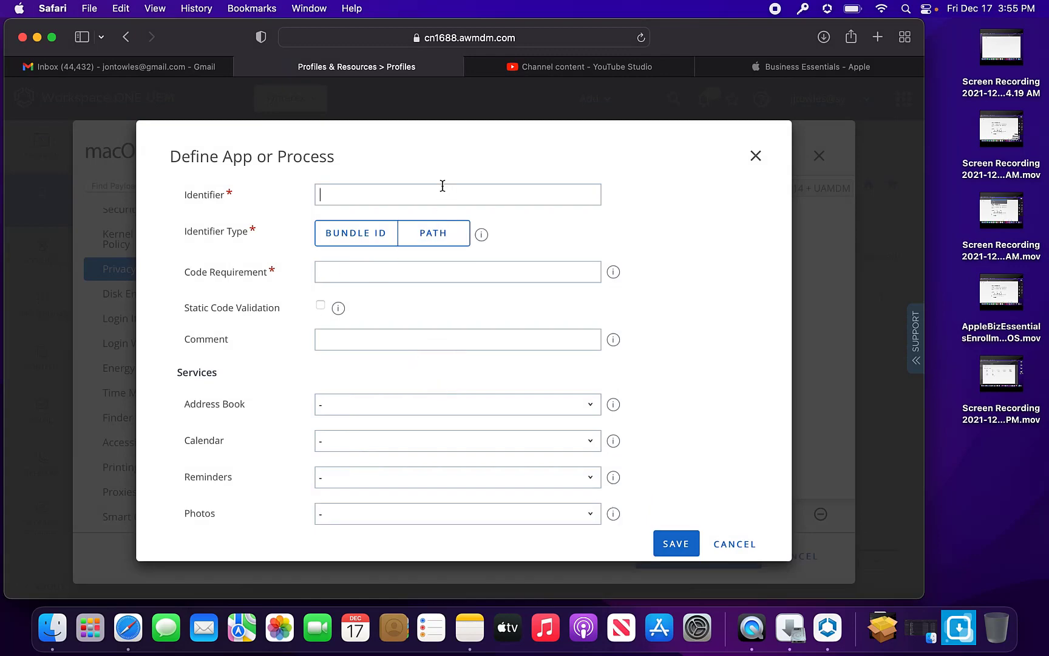
{"action": "key", "text": "super+Tab"}
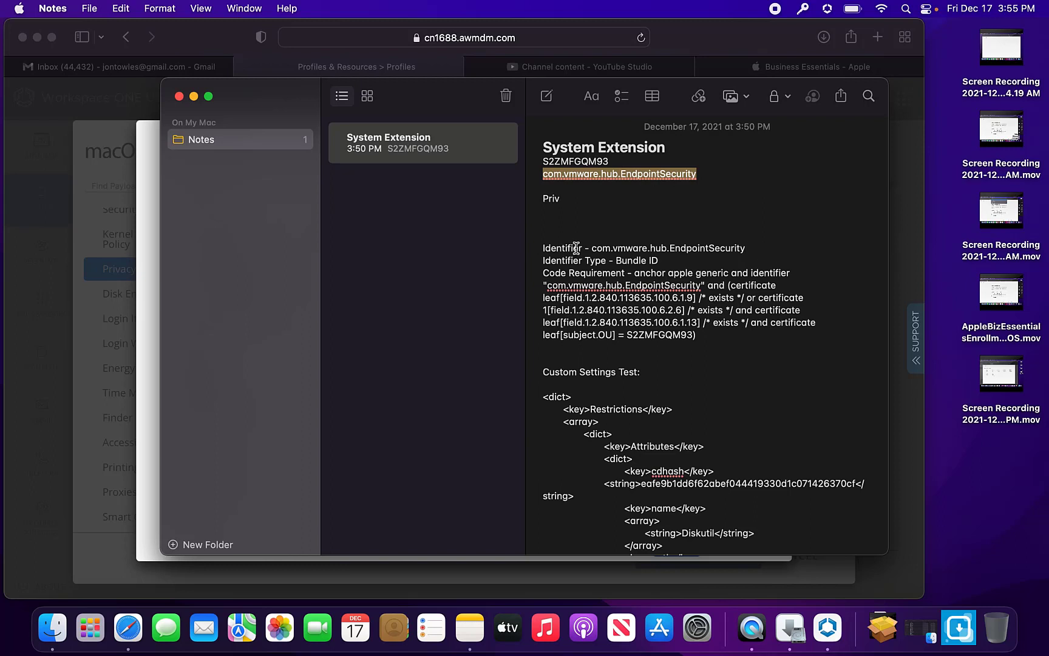
{"action": "left_click_drag", "start_coordinate": [747, 248], "coordinate": [592, 248]}
{"action": "key", "text": "super+c"}
{"action": "key", "text": "super+Tab"}
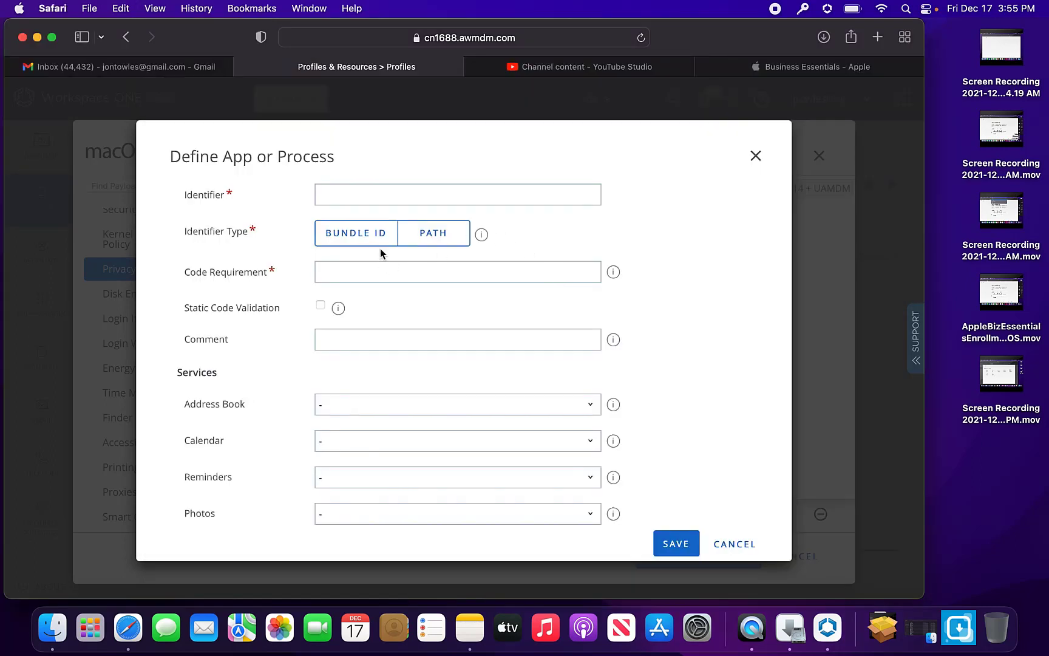
{"action": "key", "text": "super+v"}
{"action": "key", "text": "super+Tab"}
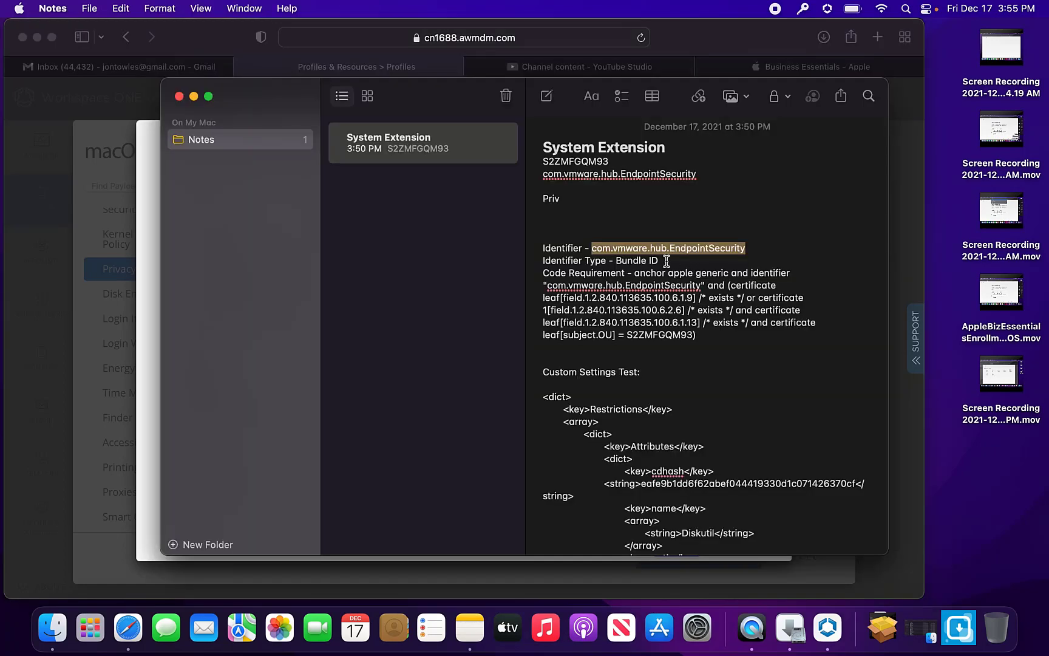
{"action": "key", "text": "super+Tab"}
{"action": "left_click", "coordinate": [369, 242]}
Paste the app's code requirement string from Notes into the definition.
{"action": "key", "text": "super+Tab"}
{"action": "left_click_drag", "start_coordinate": [638, 274], "coordinate": [699, 335]}
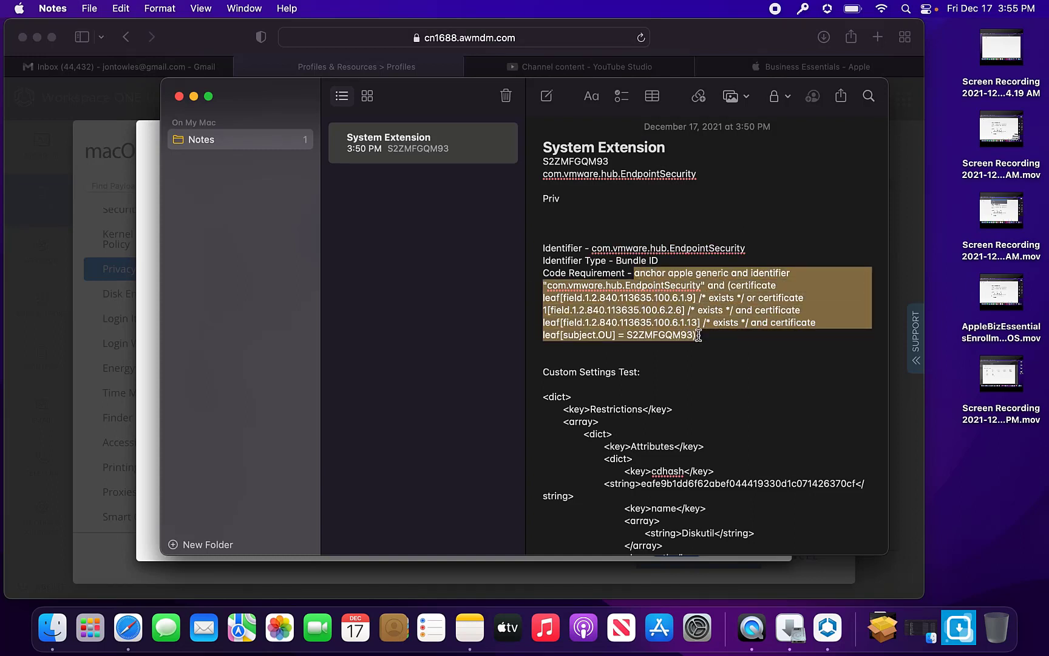
{"action": "key", "text": "super+c"}
{"action": "key", "text": "super+Tab"}
{"action": "left_click", "coordinate": [360, 277]}
{"action": "key", "text": "super+v"}
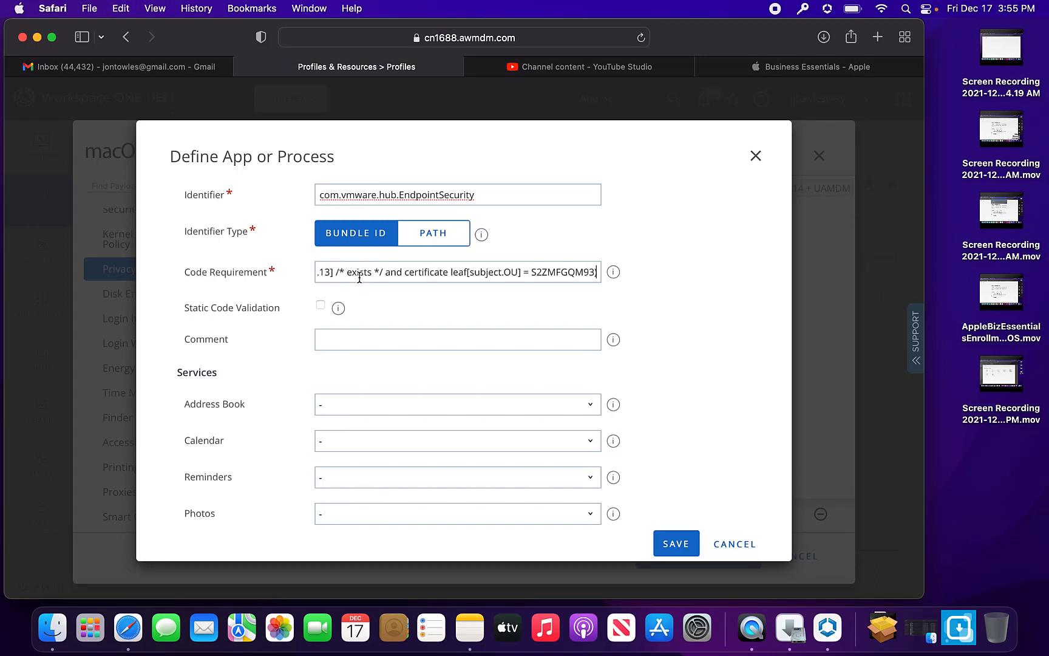
{"action": "scroll", "coordinate": [360, 277], "scroll_direction": "down", "scroll_amount": 10}
{"action": "scroll", "coordinate": [359, 277], "scroll_direction": "down", "scroll_amount": 1}
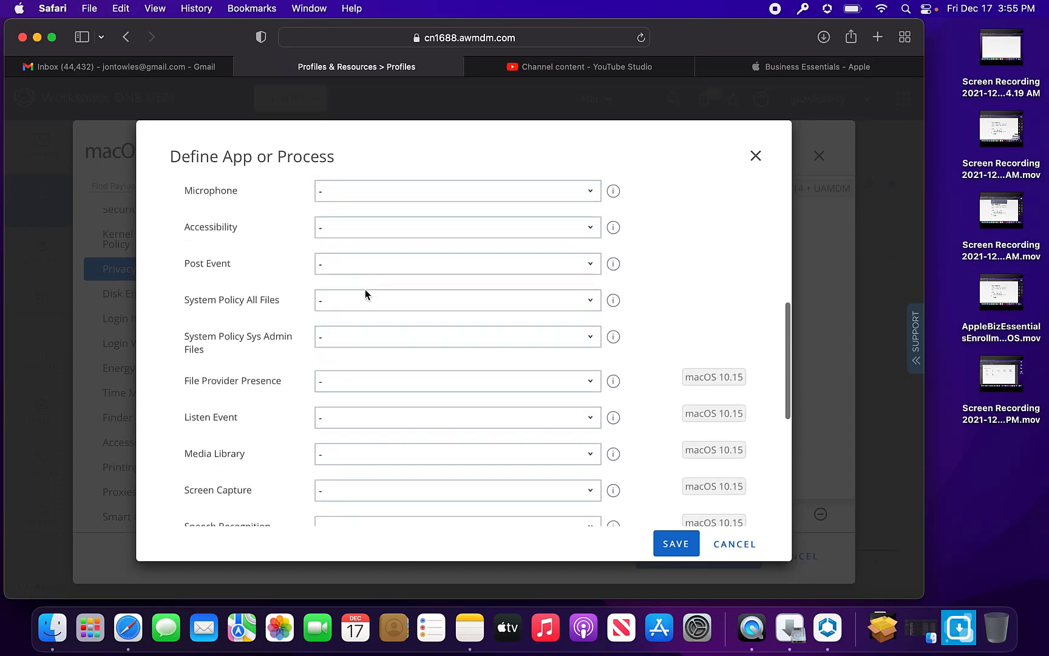
Allow System Policy All Files and Sys Admin Files access, then save the app definition.
{"action": "left_click", "coordinate": [366, 297]}
{"action": "left_click", "coordinate": [359, 313]}
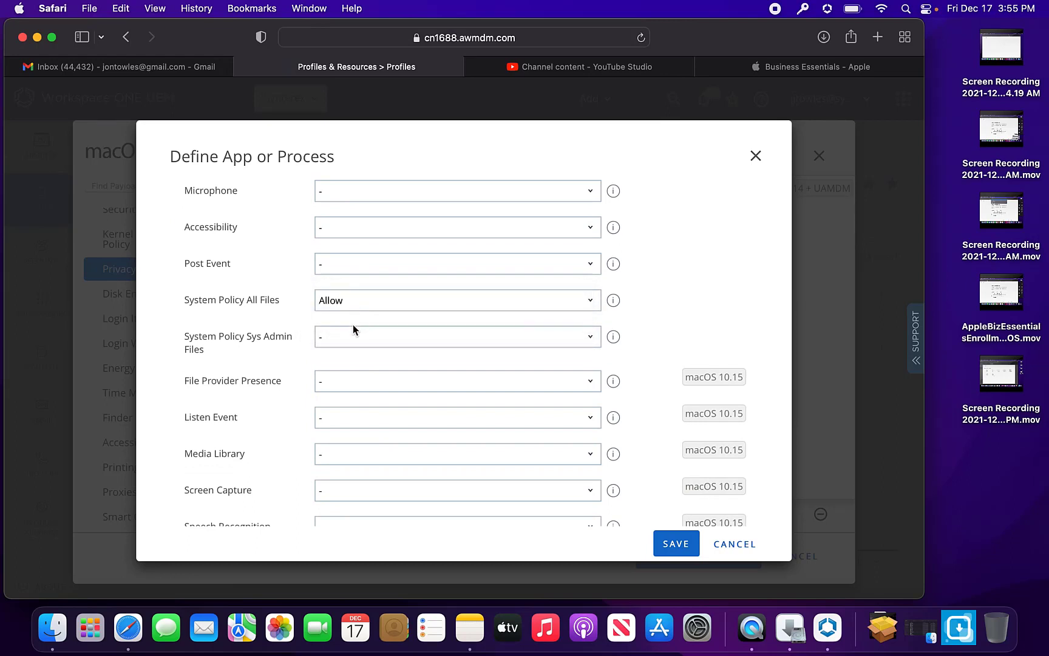
{"action": "left_click", "coordinate": [347, 333]}
{"action": "left_click", "coordinate": [350, 348]}
{"action": "scroll", "coordinate": [350, 357], "scroll_direction": "down", "scroll_amount": 10}
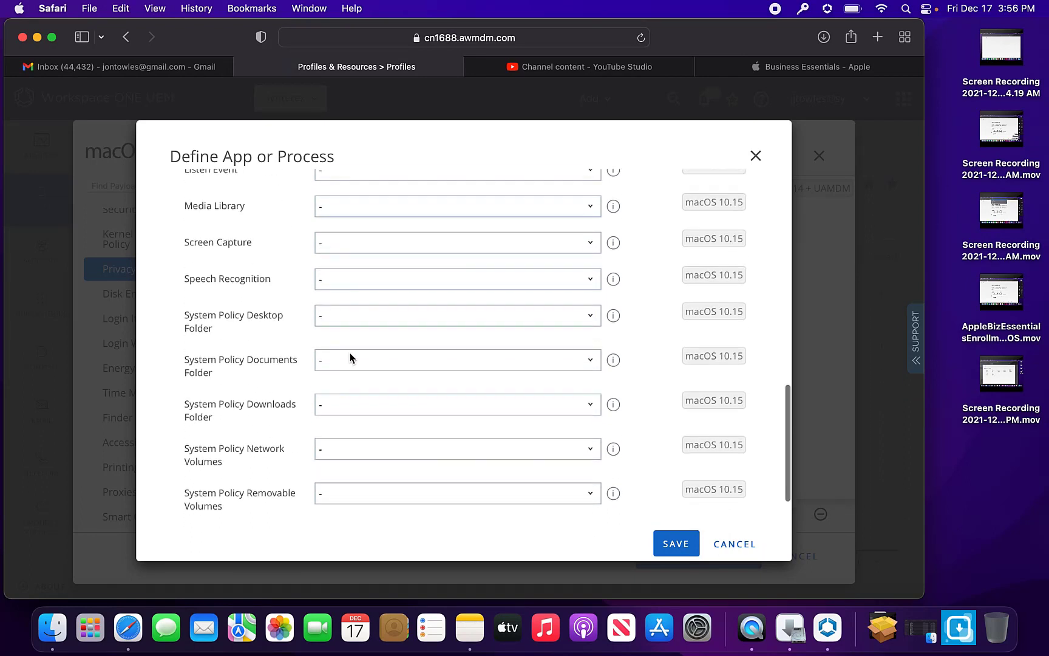
{"action": "left_click", "coordinate": [676, 545]}
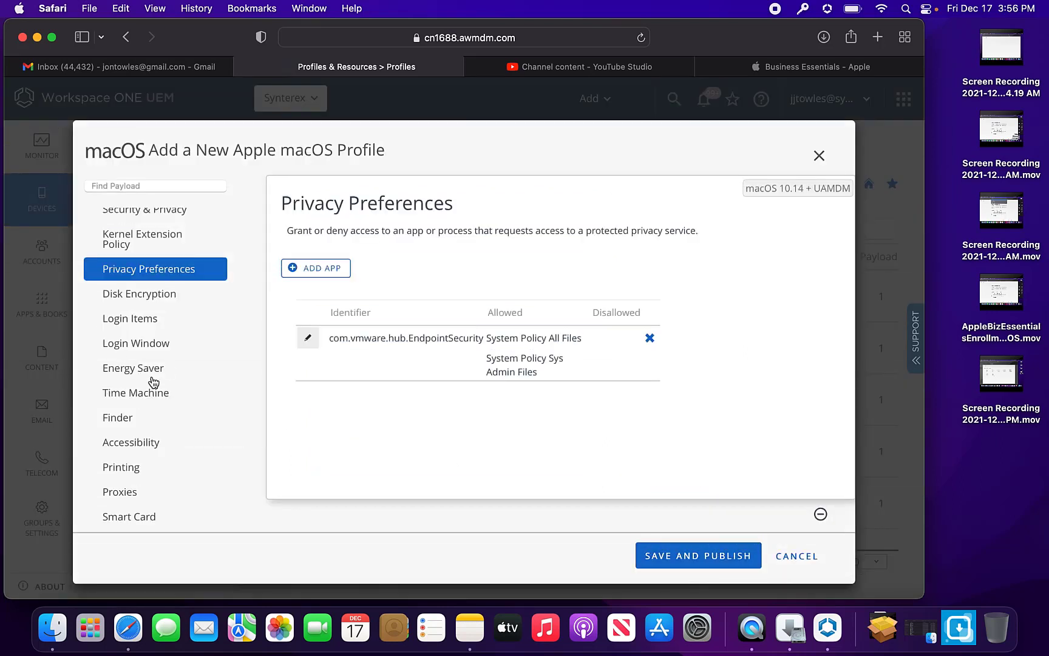
{"action": "scroll", "coordinate": [153, 383], "scroll_direction": "down", "scroll_amount": 10}
Paste the restrictions plist blocking /usr/sbin/diskutil into Custom Settings and review it.
{"action": "left_click", "coordinate": [149, 516]}
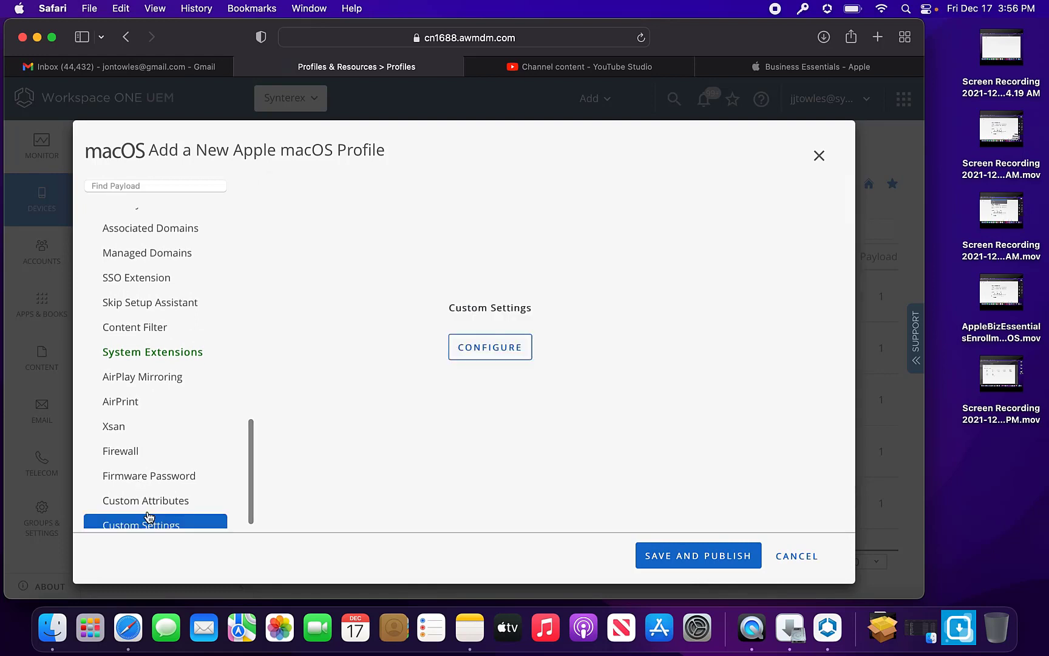
{"action": "left_click", "coordinate": [477, 354]}
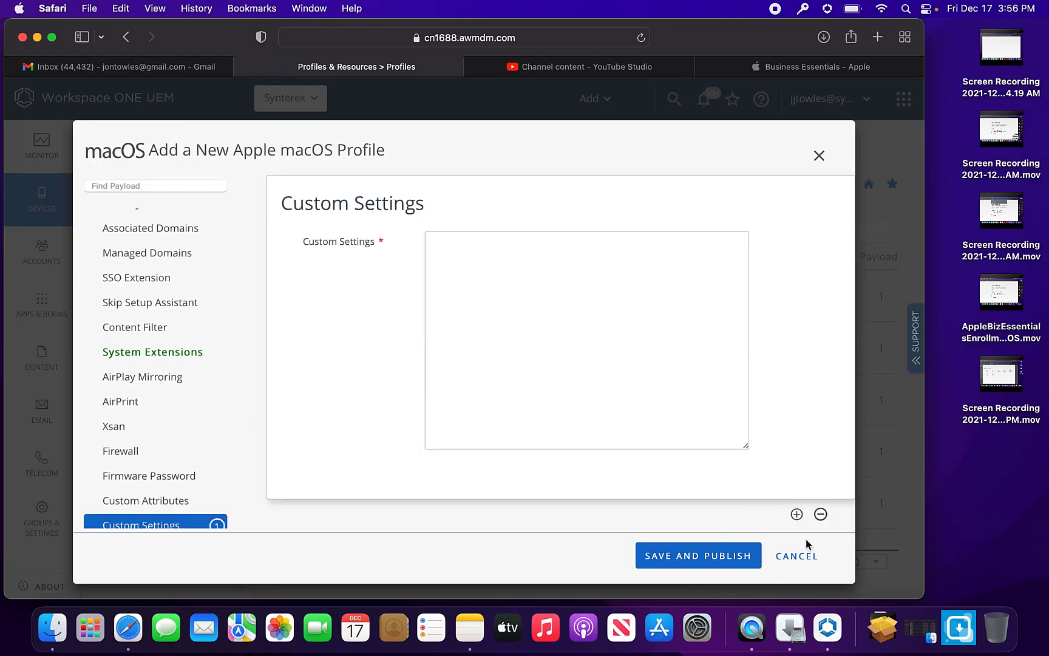
{"action": "key", "text": "super+v"}
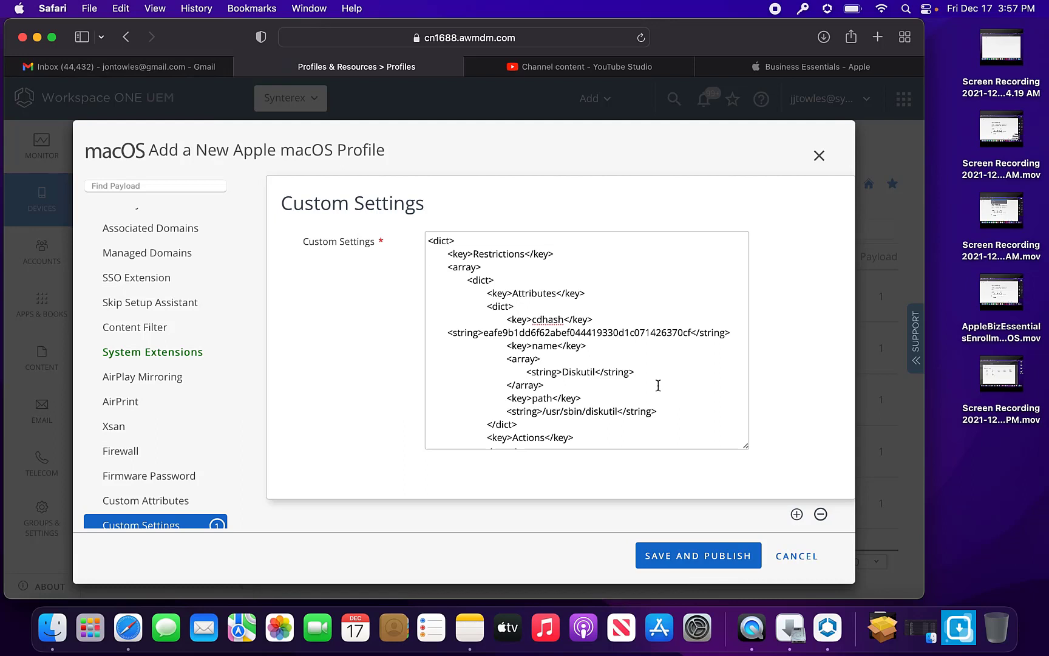
{"action": "scroll", "coordinate": [658, 385], "scroll_direction": "down", "scroll_amount": 1}
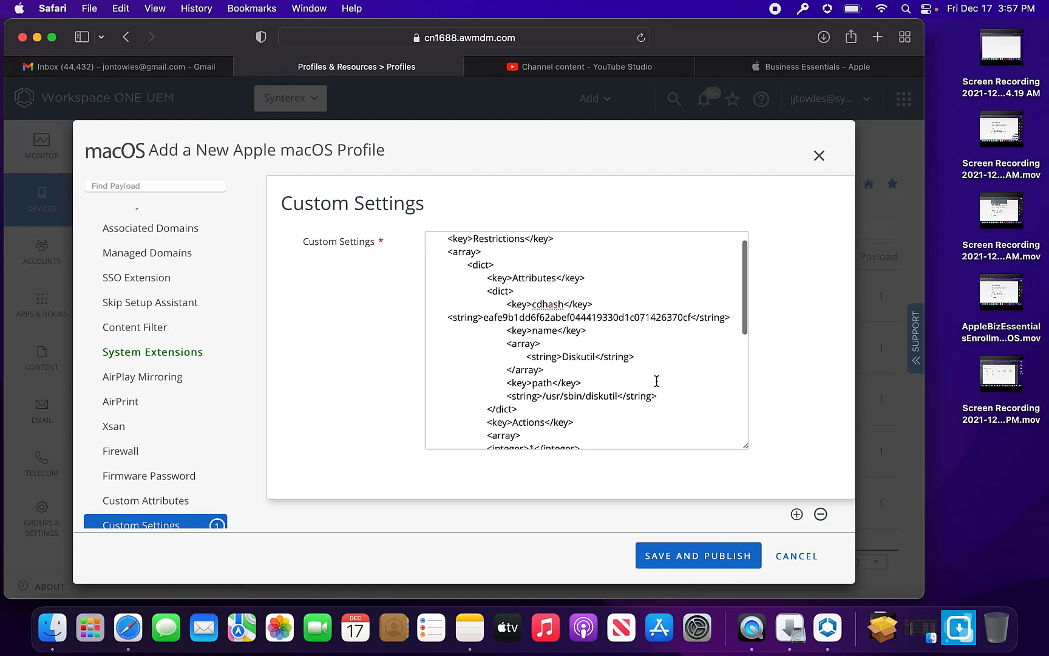
{"action": "left_click_drag", "start_coordinate": [691, 317], "coordinate": [484, 317]}
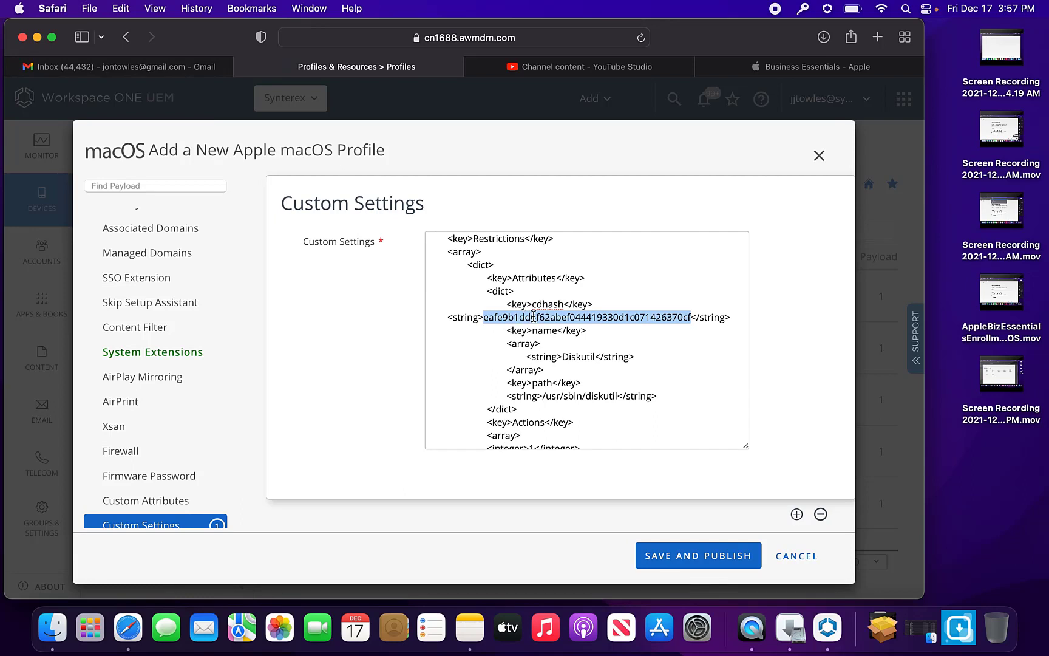
{"action": "scroll", "coordinate": [533, 316], "scroll_direction": "down", "scroll_amount": 2}
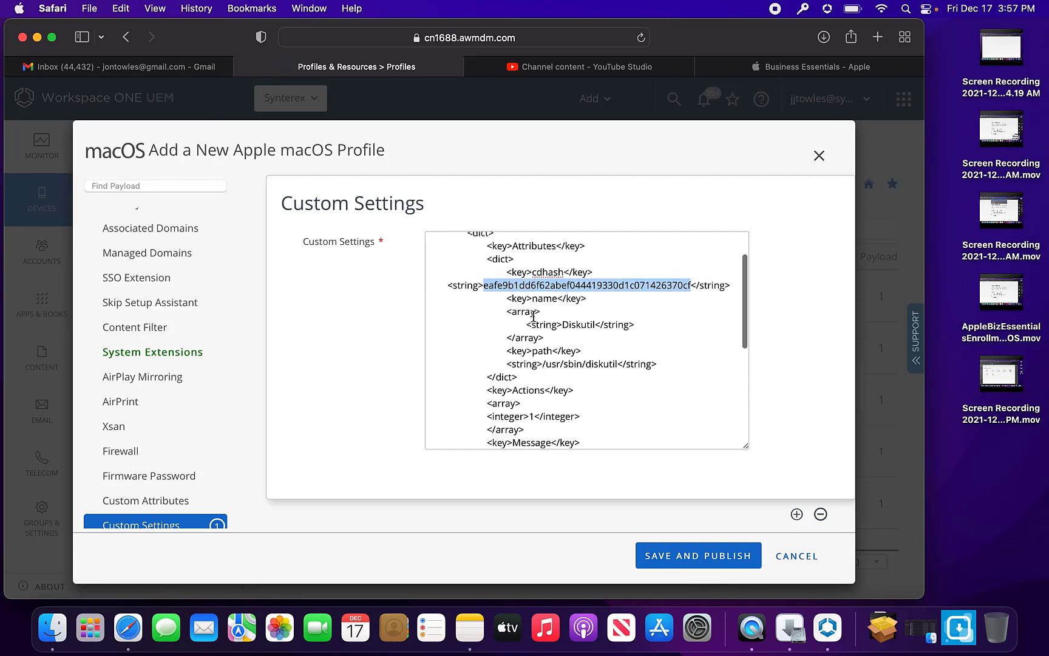
{"action": "scroll", "coordinate": [533, 316], "scroll_direction": "down", "scroll_amount": 3}
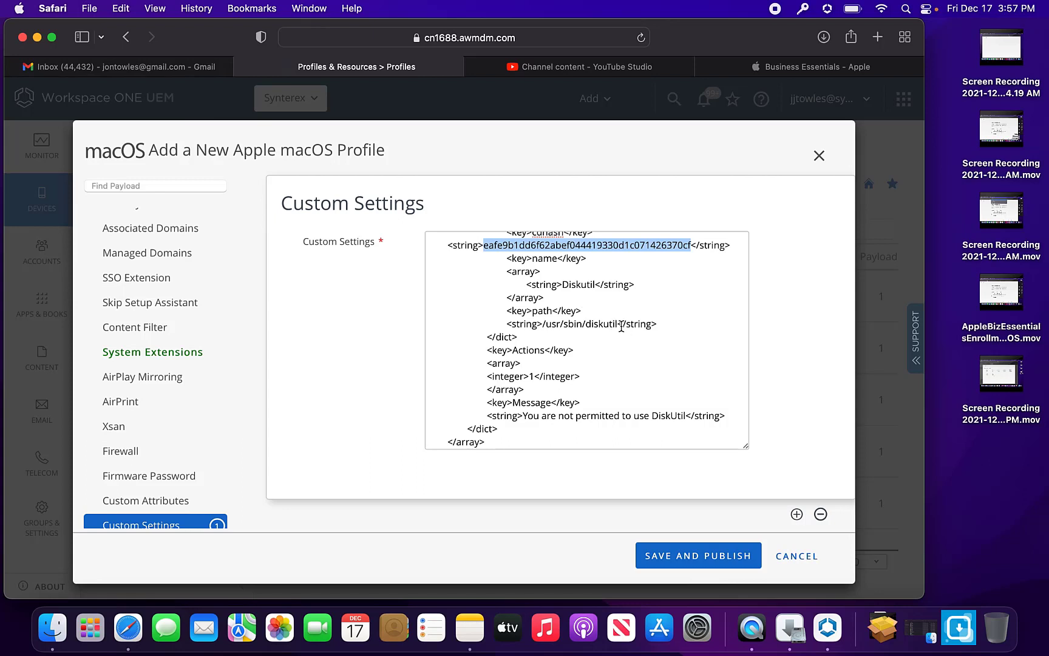
{"action": "scroll", "coordinate": [621, 327], "scroll_direction": "down", "scroll_amount": 3}
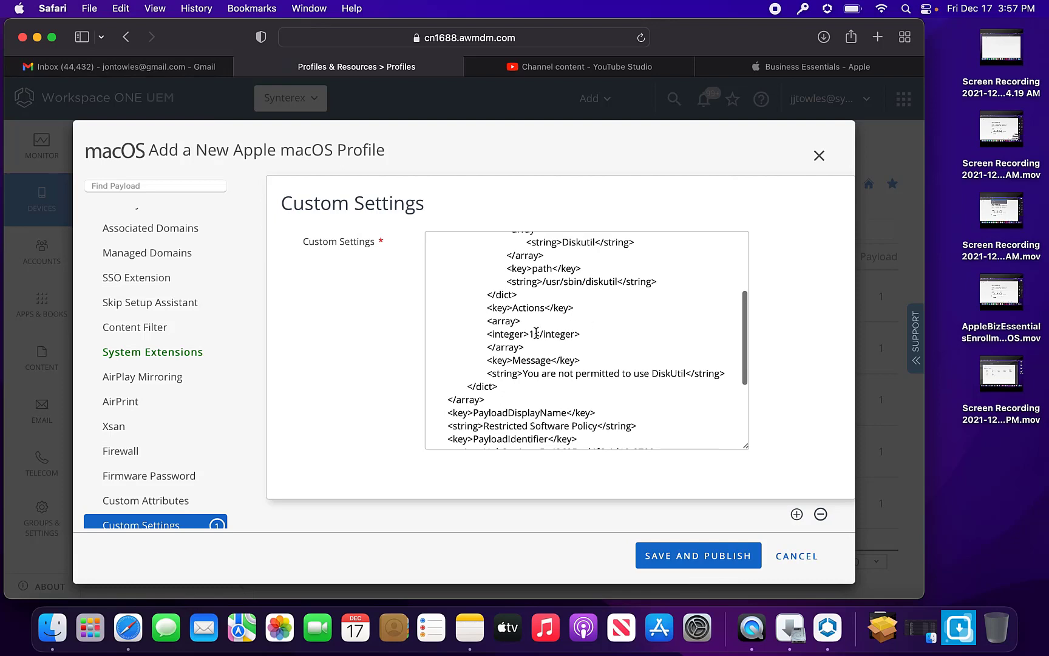
{"action": "scroll", "coordinate": [567, 323], "scroll_direction": "down", "scroll_amount": 5}
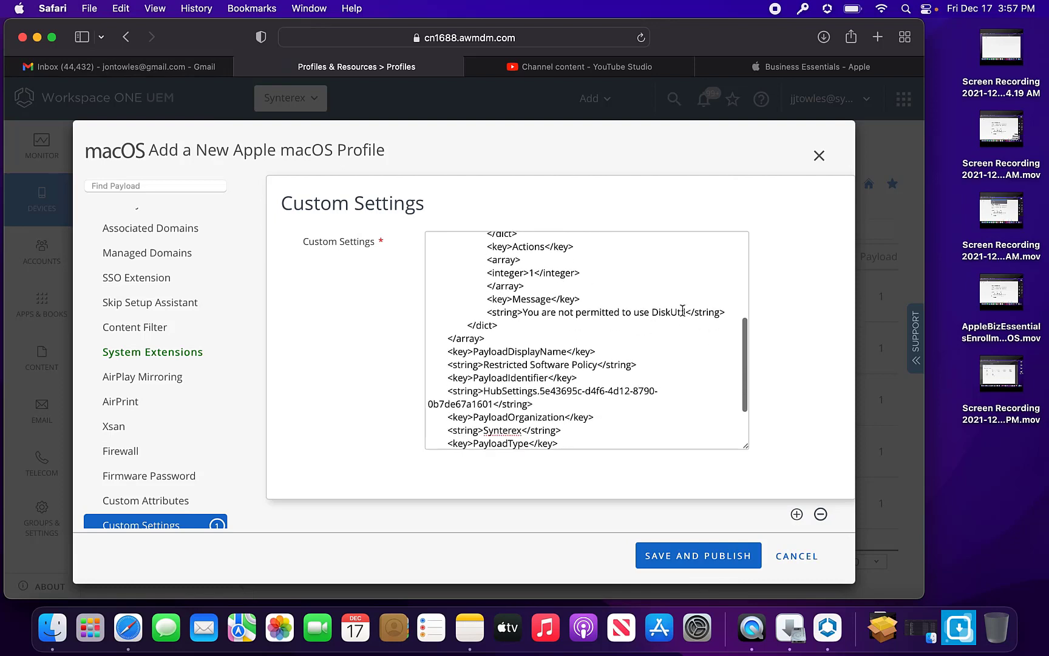
{"action": "scroll", "coordinate": [679, 311], "scroll_direction": "down", "scroll_amount": 1}
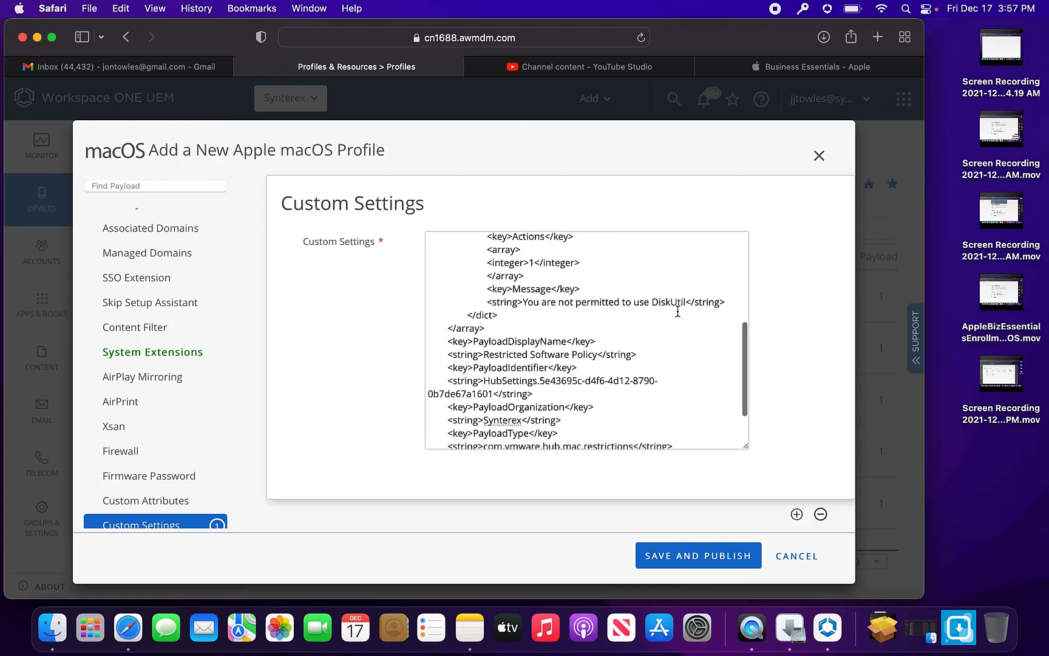
{"action": "scroll", "coordinate": [678, 311], "scroll_direction": "down", "scroll_amount": 5}
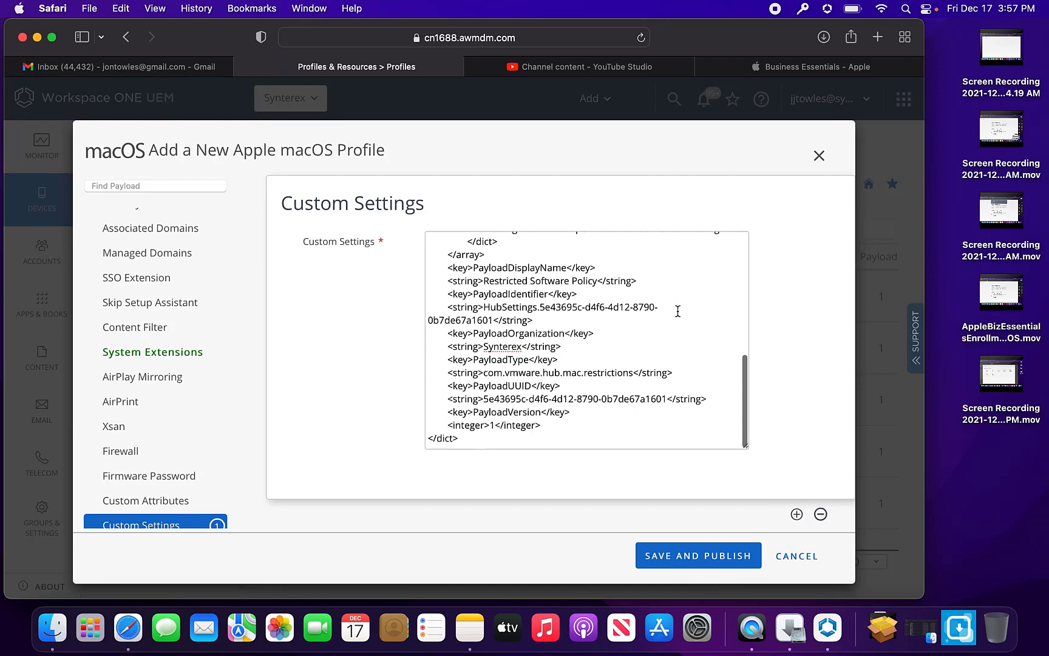
{"action": "scroll", "coordinate": [678, 311], "scroll_direction": "up", "scroll_amount": 15}
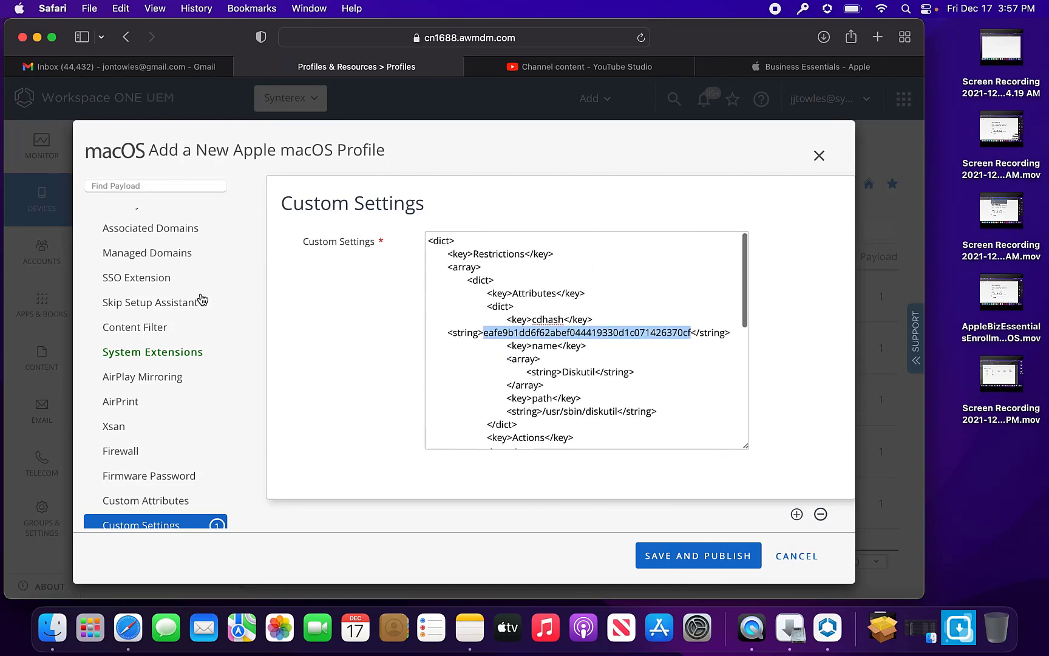
{"action": "scroll", "coordinate": [199, 298], "scroll_direction": "up", "scroll_amount": 10}
In General, search the smart group assignment for 'Block Disk Util' and start a new group.
{"action": "left_click", "coordinate": [138, 223]}
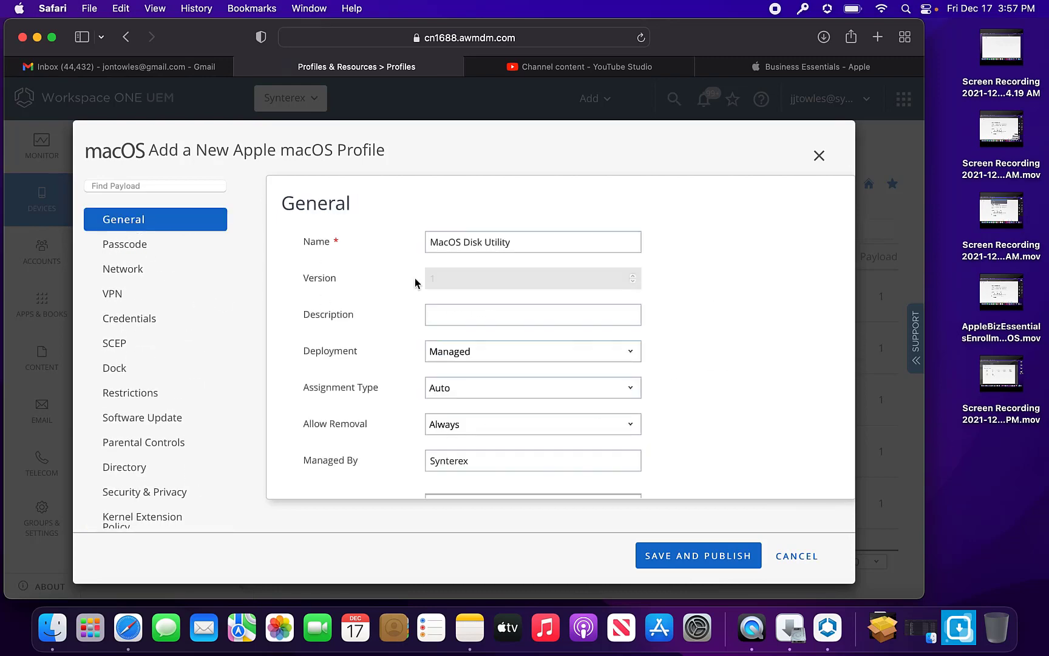
{"action": "scroll", "coordinate": [533, 402], "scroll_direction": "down", "scroll_amount": 3}
{"action": "left_click", "coordinate": [484, 425]}
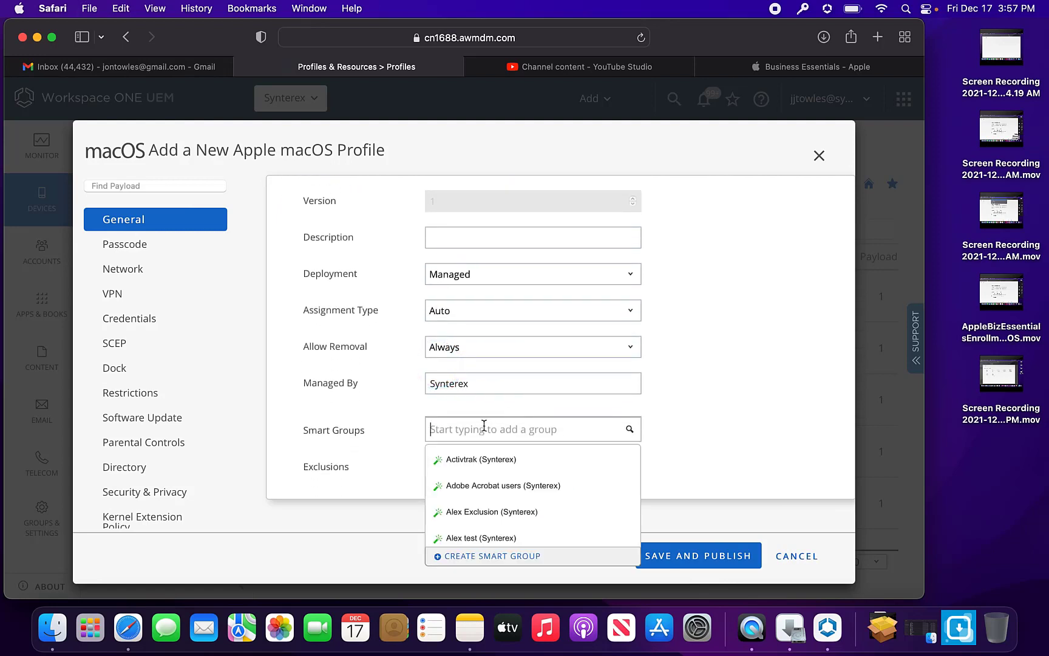
{"action": "type", "text": "Block Disk Uti"}
{"action": "key", "text": "super+a"}
{"action": "key", "text": "BackSpace"}
{"action": "key", "text": "Down"}
{"action": "key", "text": "Down"}
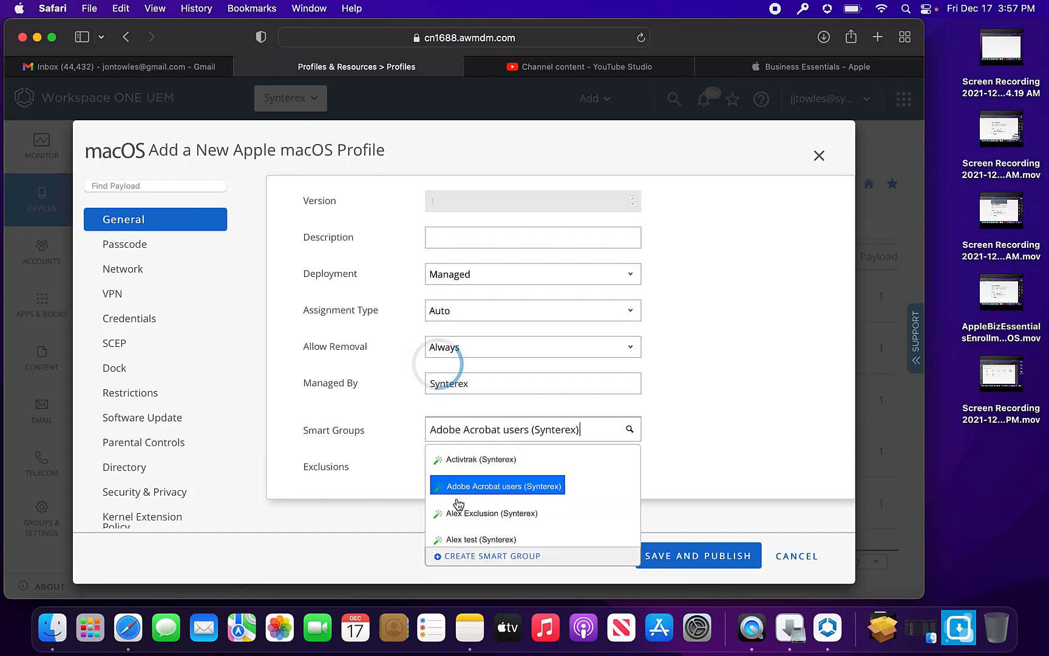
{"action": "left_click", "coordinate": [462, 556]}
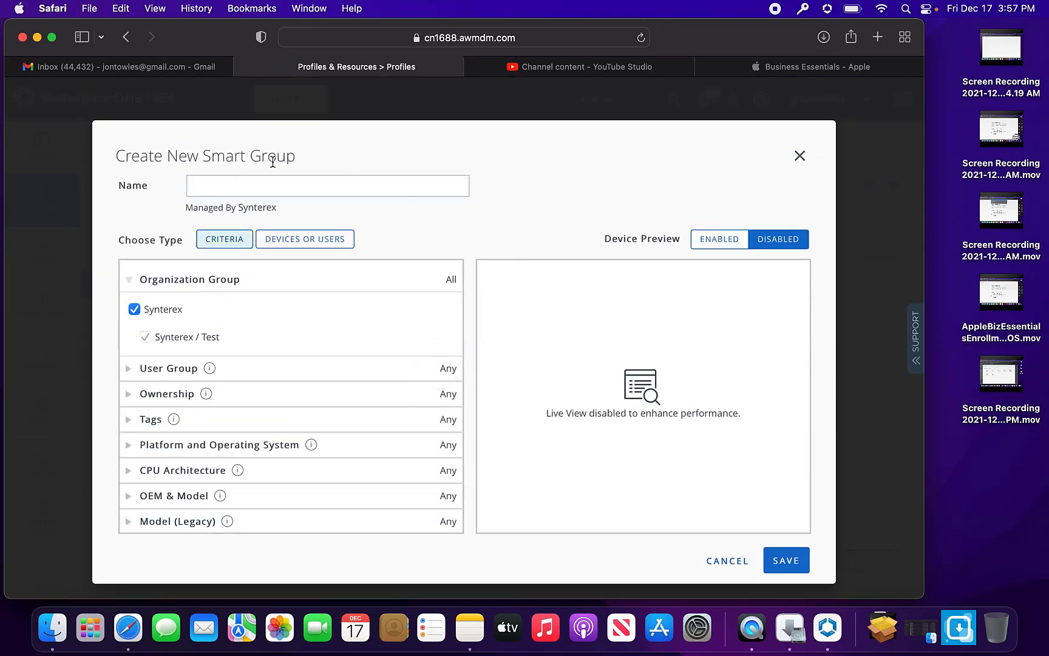
Name the smart group 'Block Disk Util', add the user's MacBook Pro, and save it.
{"action": "left_click", "coordinate": [270, 180]}
{"action": "type", "text": "Block Disk Util"}
{"action": "left_click", "coordinate": [294, 235]}
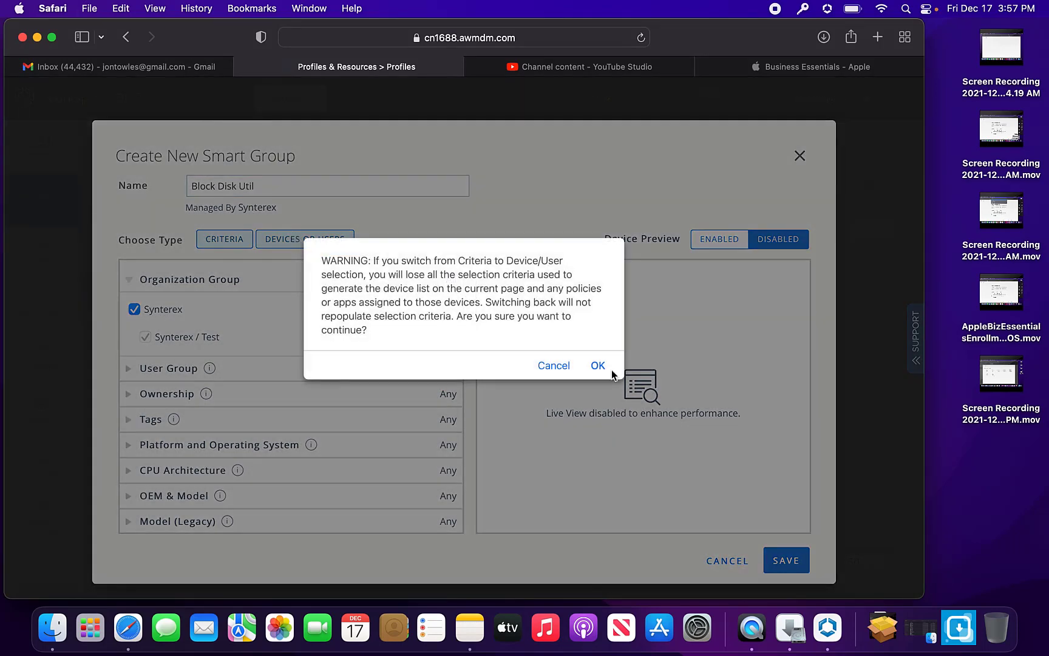
{"action": "left_click", "coordinate": [597, 367]}
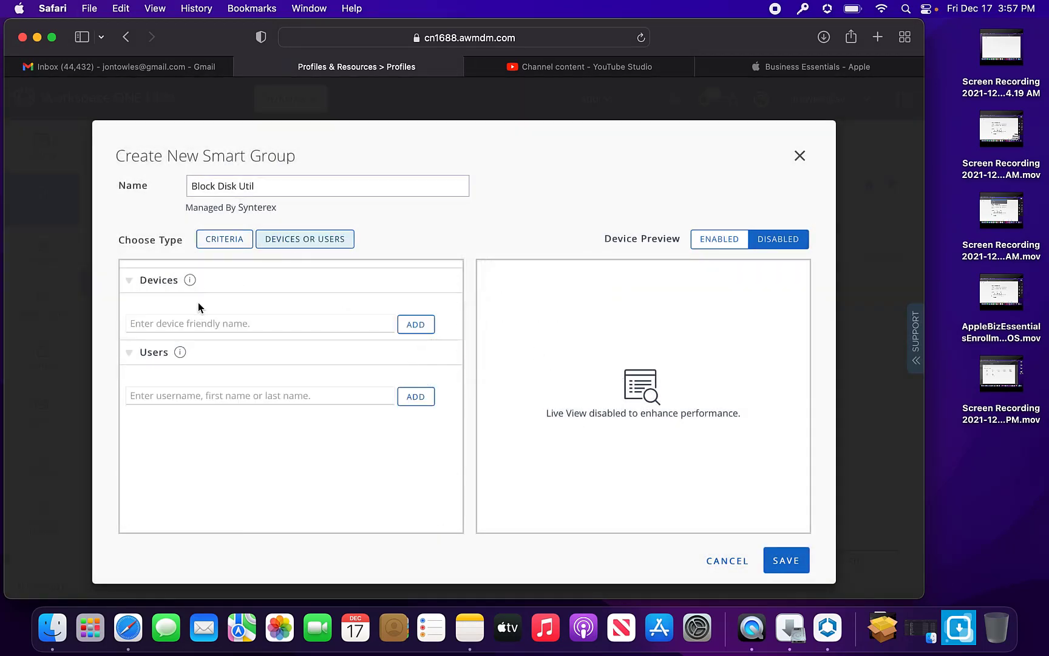
{"action": "left_click", "coordinate": [209, 322]}
{"action": "type", "text": "towl"}
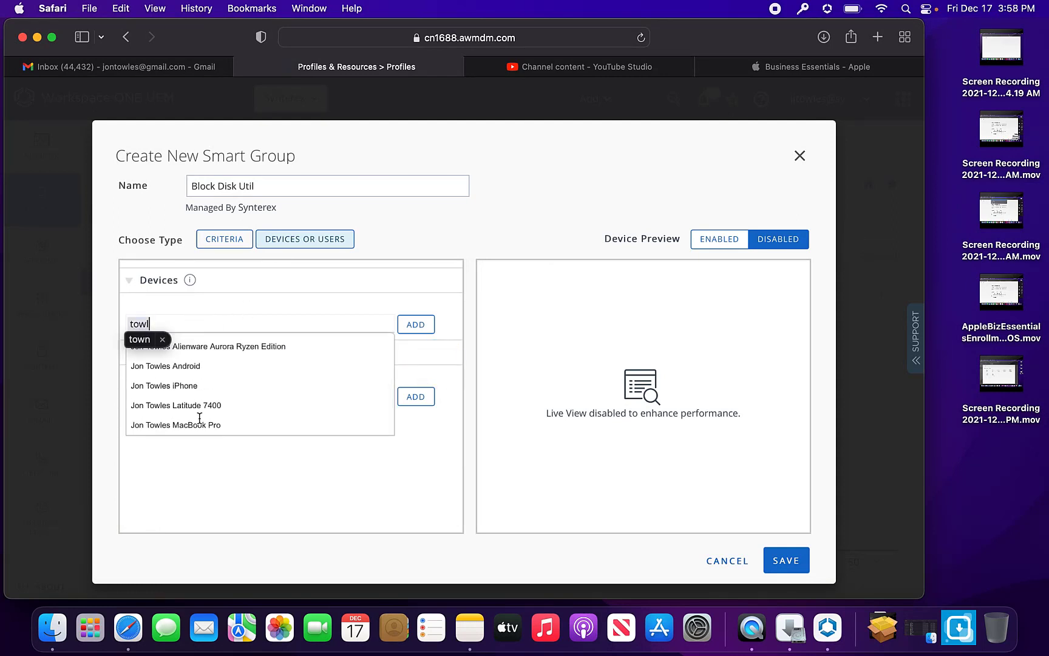
{"action": "left_click", "coordinate": [197, 425]}
{"action": "left_click", "coordinate": [415, 324]}
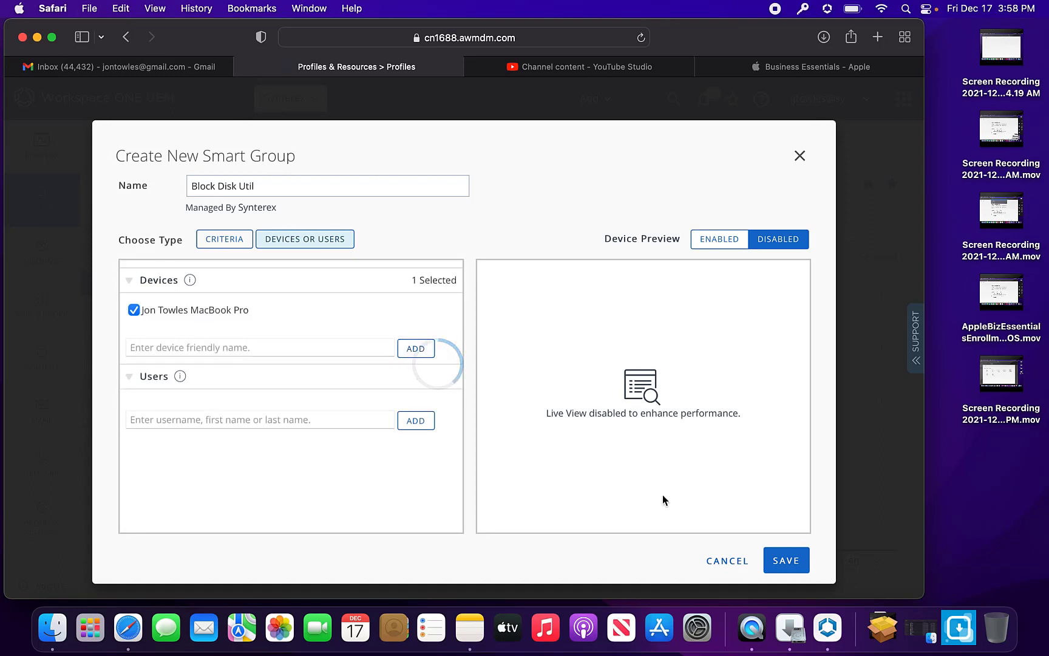
{"action": "left_click", "coordinate": [782, 561]}
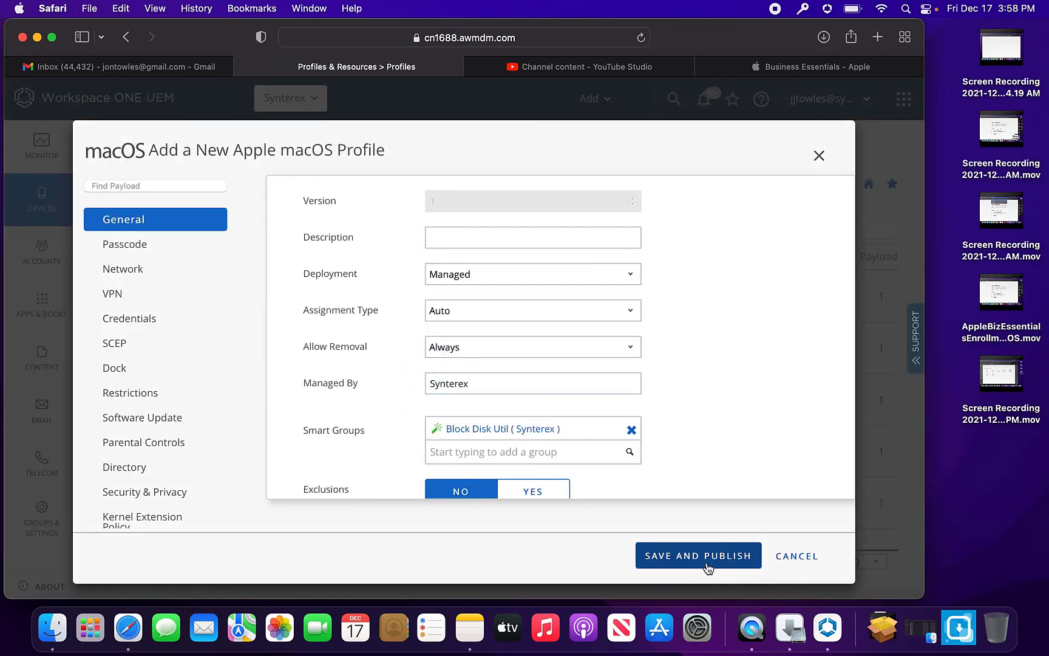
Save and publish the profile to its assigned device.
{"action": "left_click", "coordinate": [708, 566]}
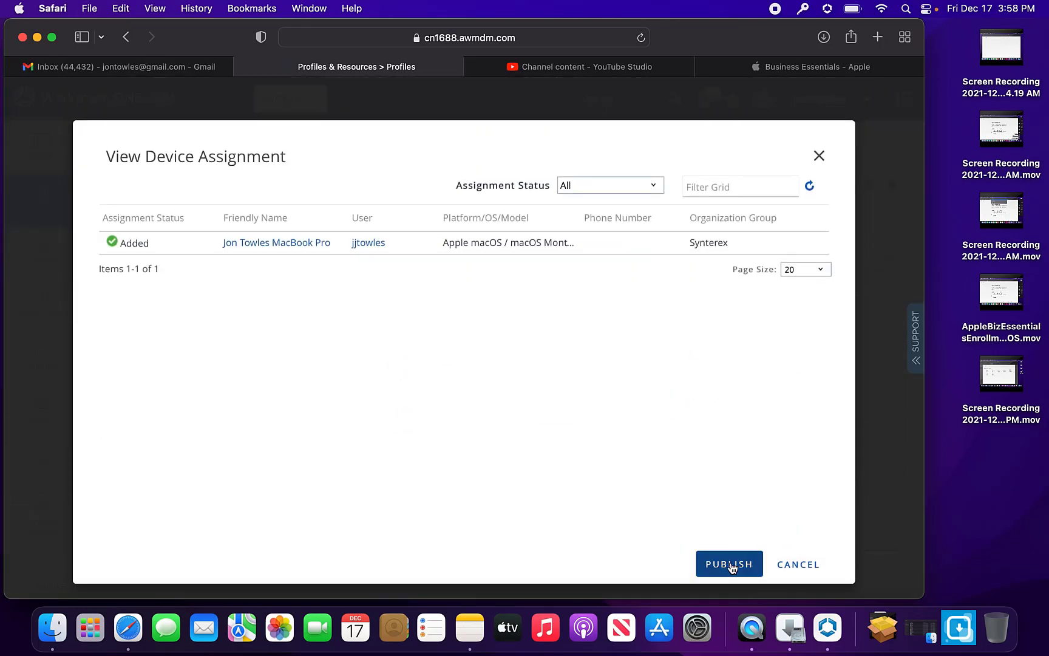
{"action": "left_click", "coordinate": [751, 566]}
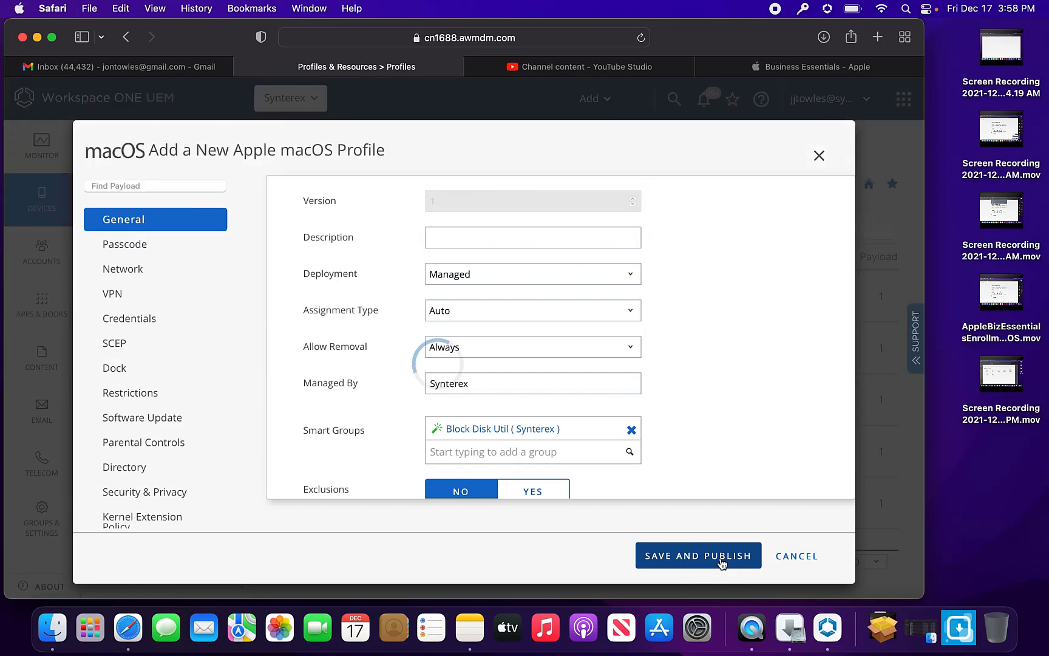
{"action": "left_click", "coordinate": [726, 563]}
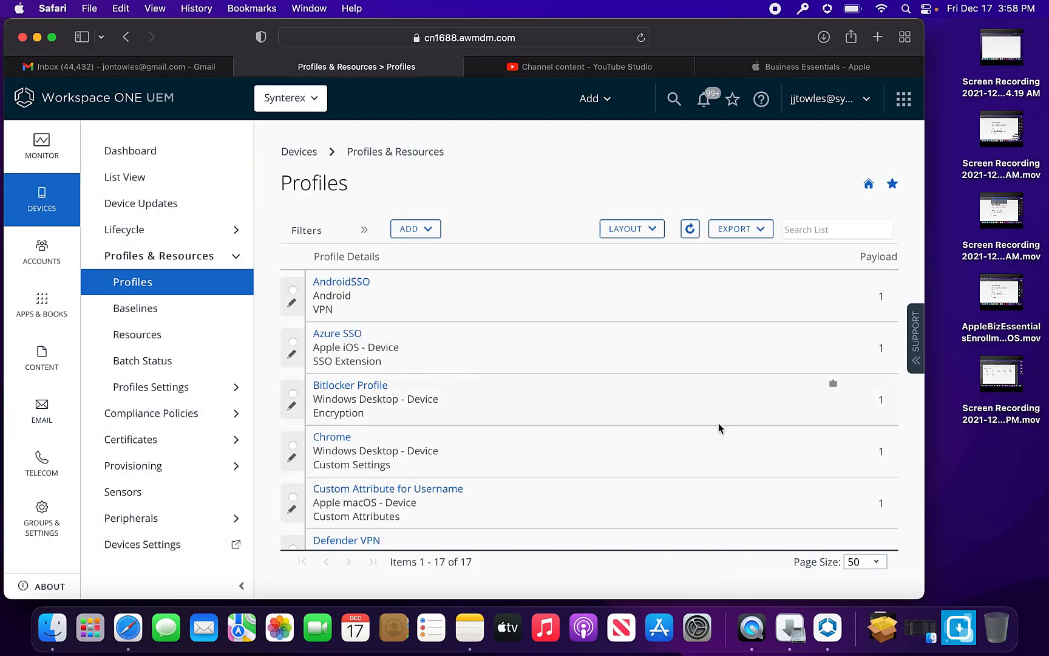
Check in the Mac's Profiles settings that MacOS Disk Utility is installed.
{"action": "left_click", "coordinate": [906, 9]}
{"action": "type", "text": "profiles"}
{"action": "key", "text": "Return"}
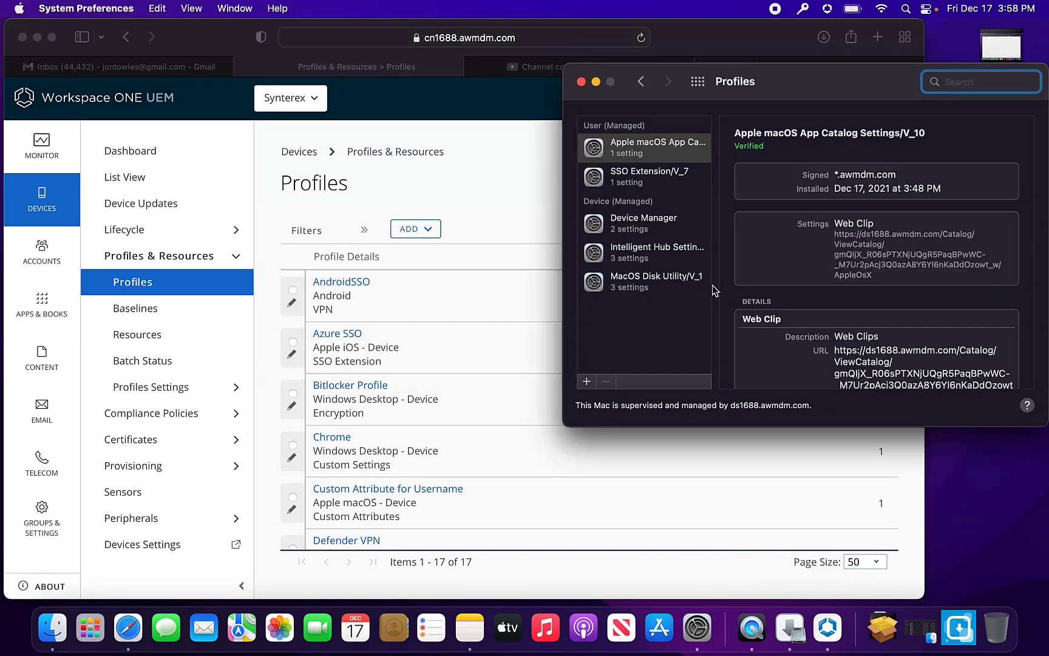
{"action": "left_click", "coordinate": [646, 305]}
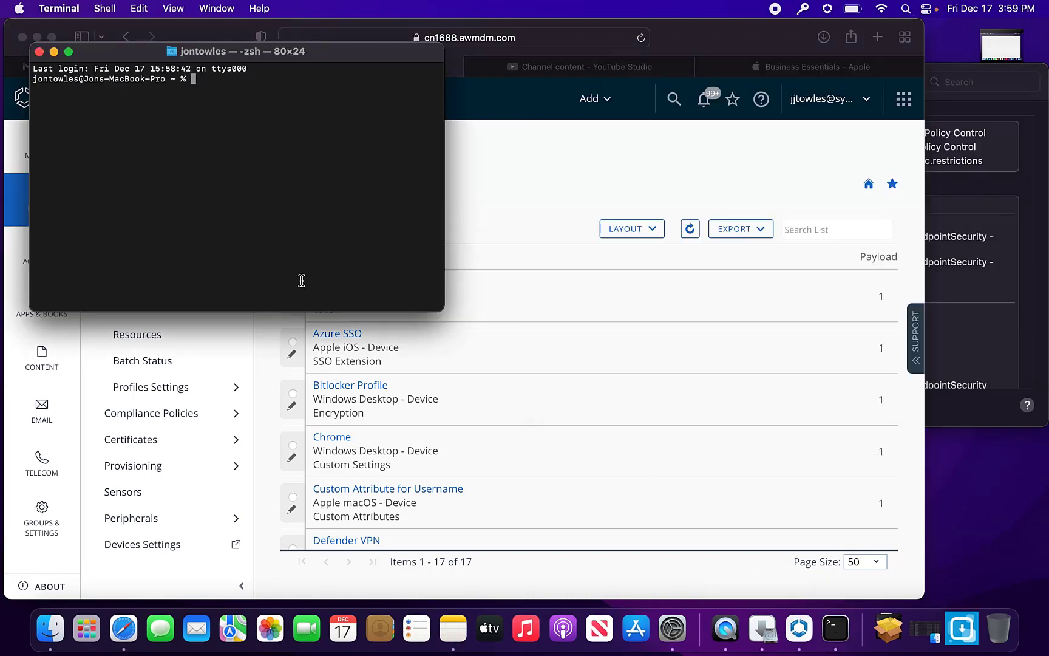
Run diskutil in Terminal and confirm it gets killed.
{"action": "type", "text": "diskutil"}
{"action": "key", "text": "Return"}
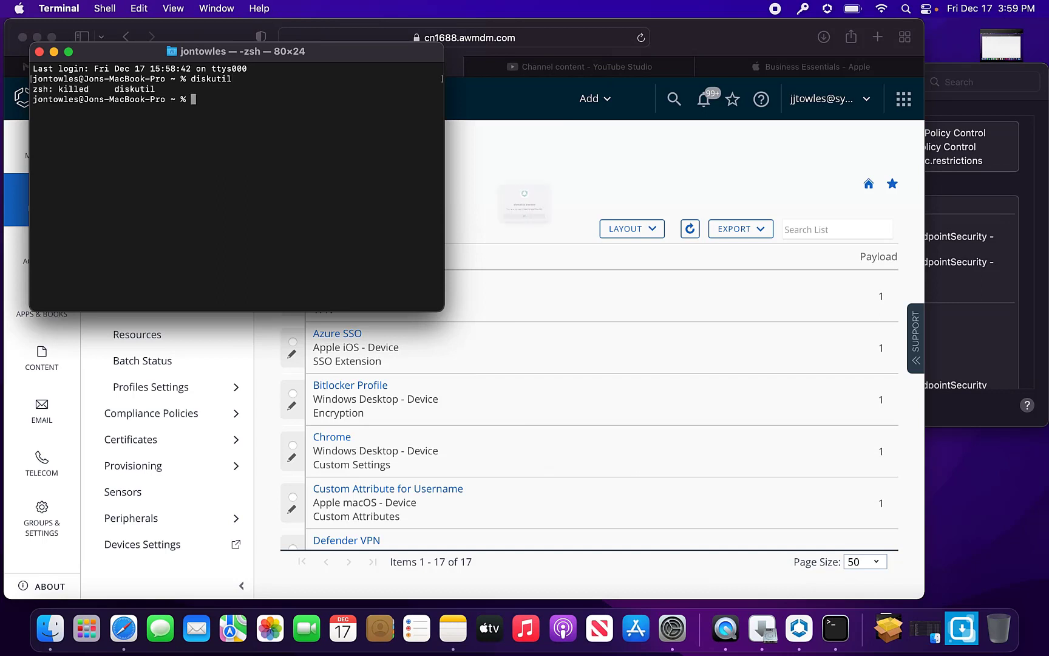